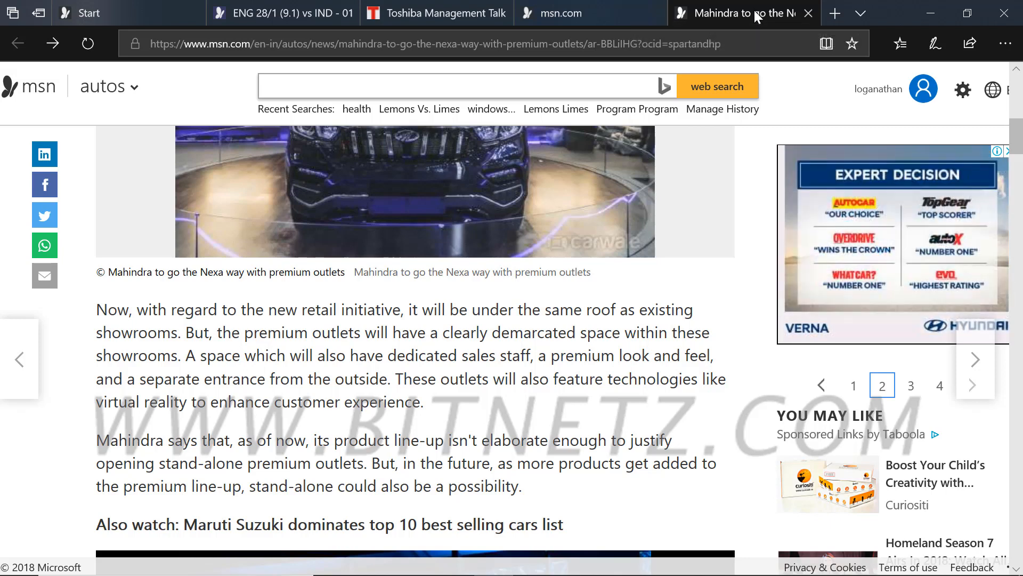
Step: Move the Mahindra article tab to the first position and set aside all open tabs
drag(676, 13, 140, 11)
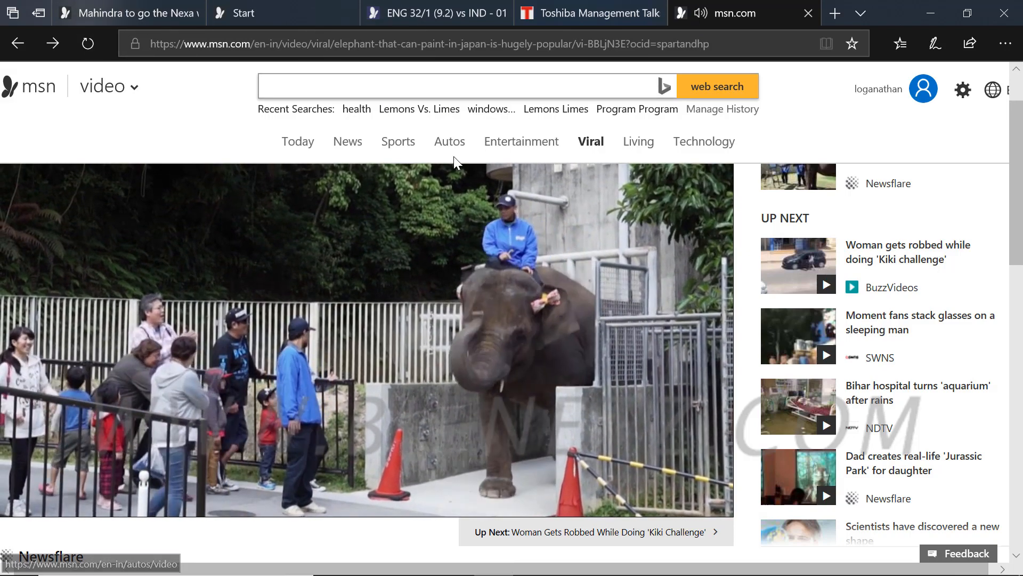
mouse_move(494, 172)
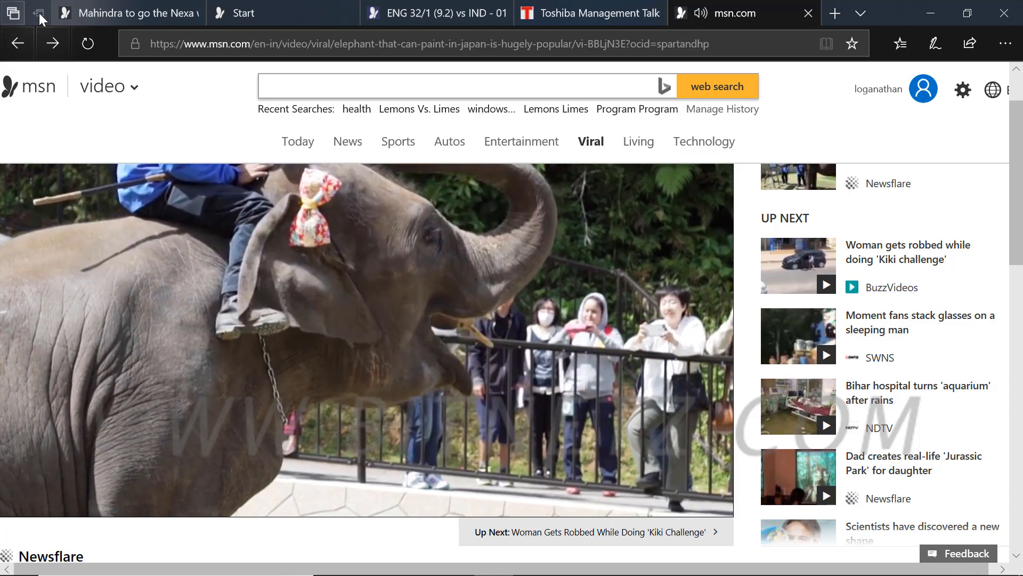
click(40, 12)
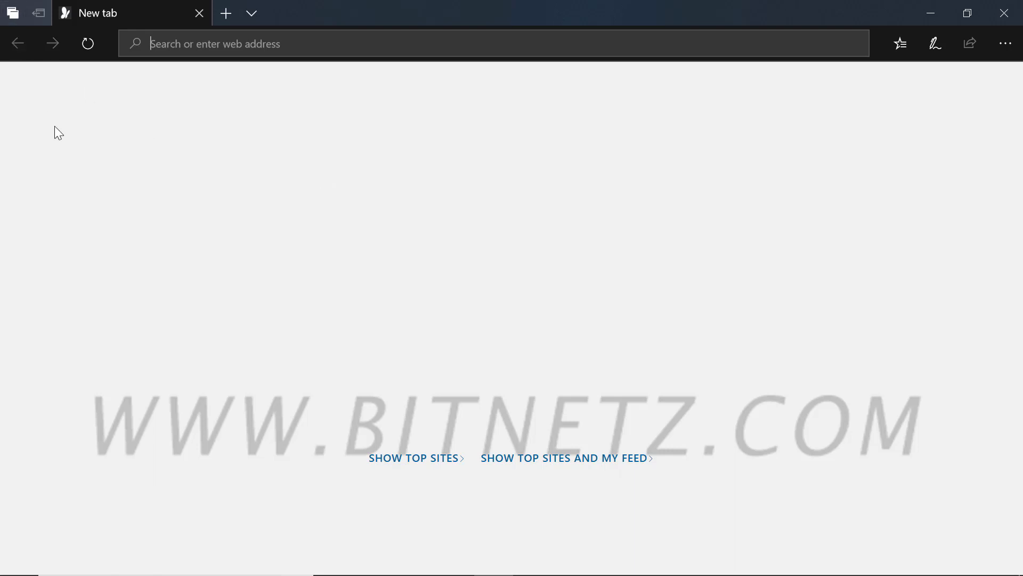
Step: Show the tabs that were set aside and restore only the Mahindra article
click(12, 15)
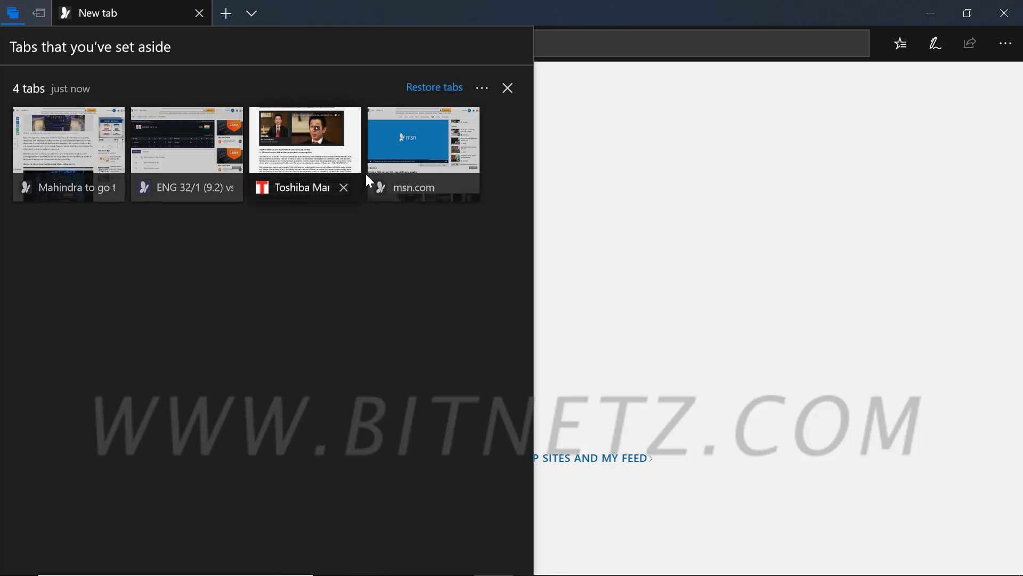
click(80, 151)
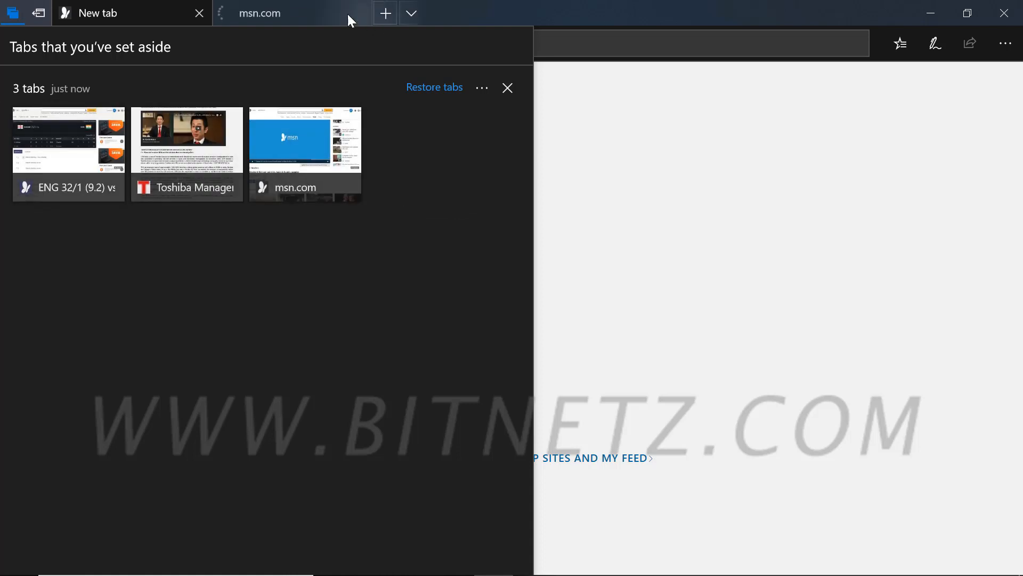
click(13, 13)
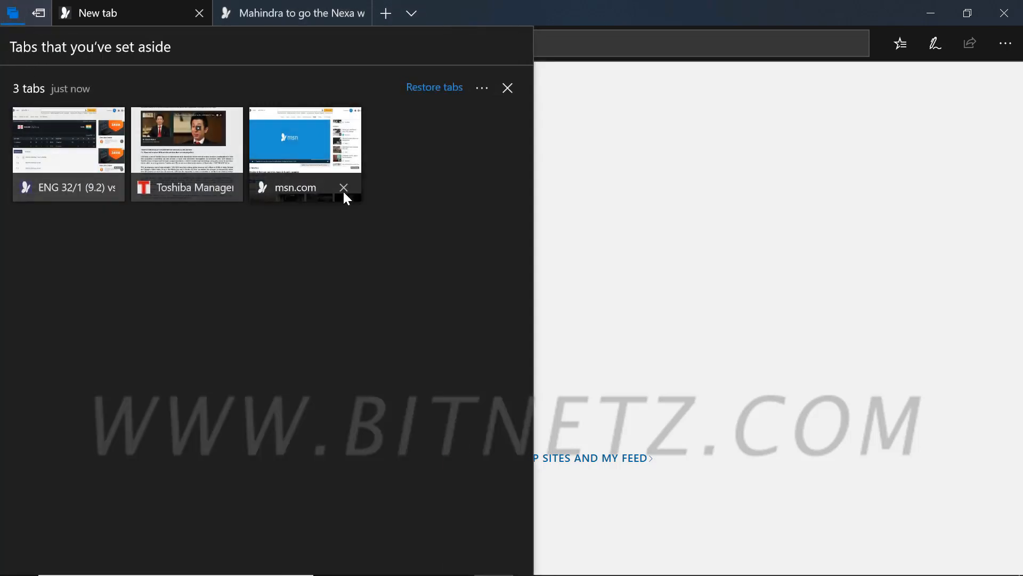
Step: Remove the msn.com, Toshiba and ENG cricket pages from the set-aside tabs and view the restored Mahindra article
click(344, 189)
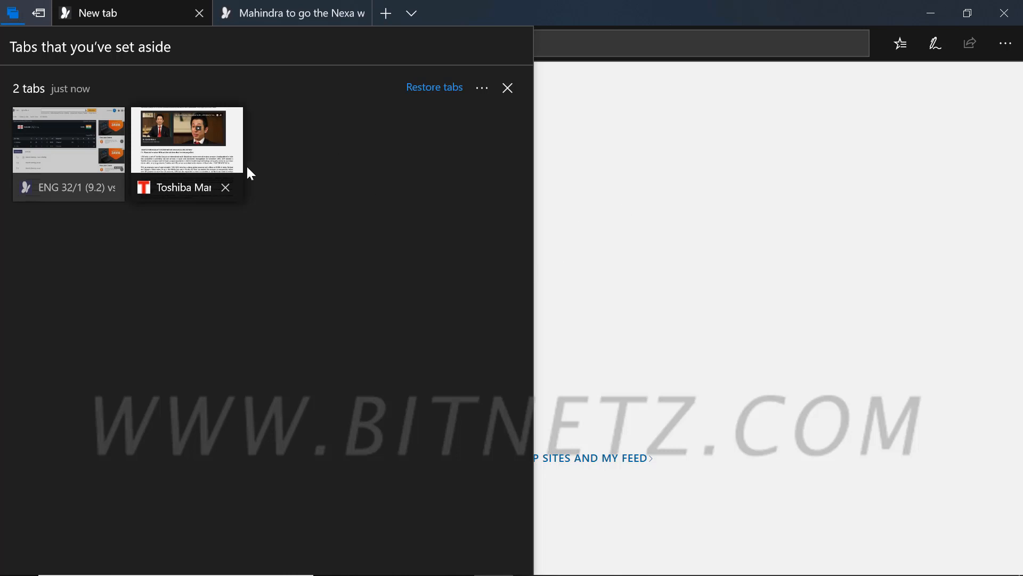
click(224, 185)
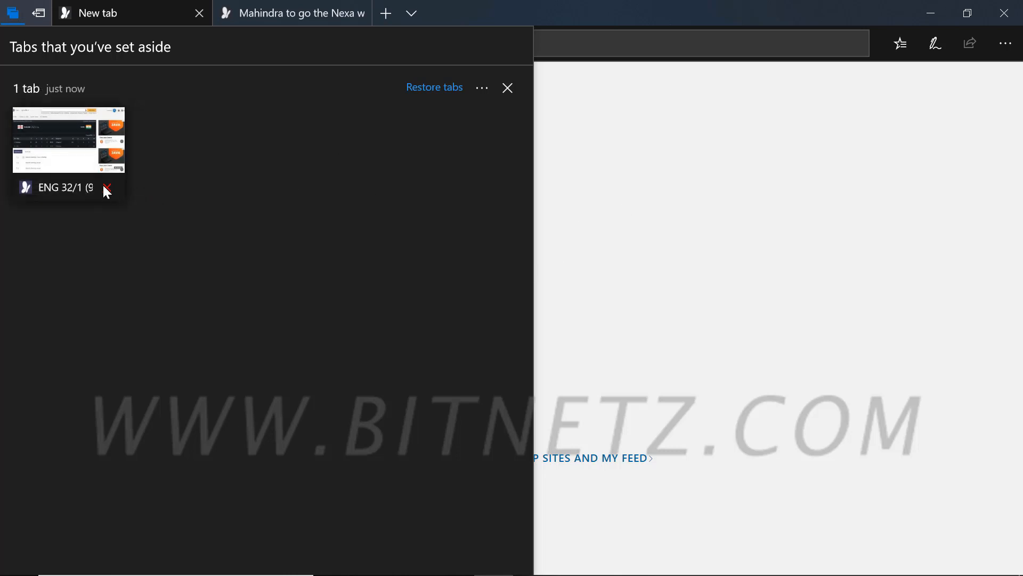
click(107, 189)
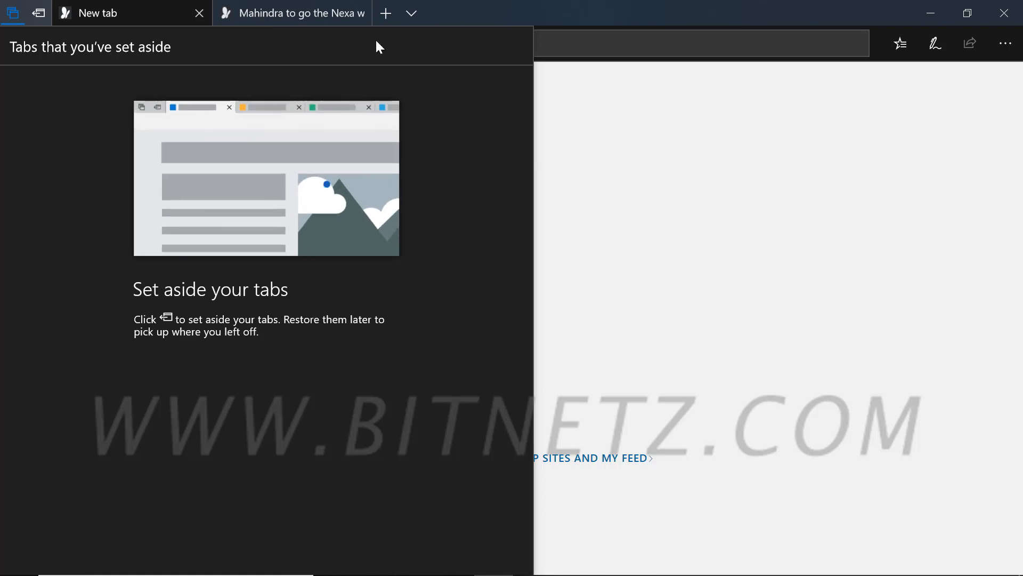
click(309, 8)
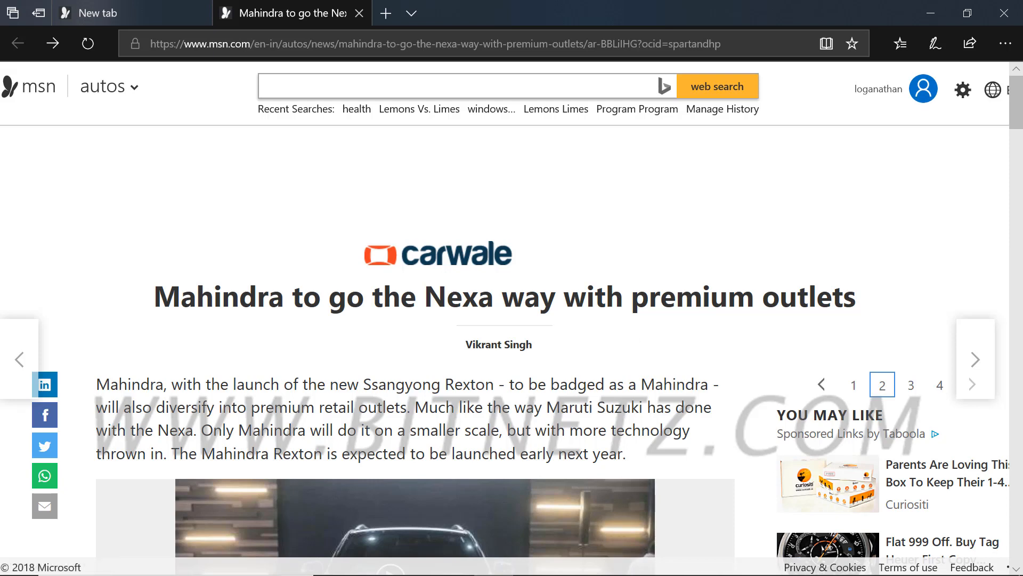
mouse_move(641, 574)
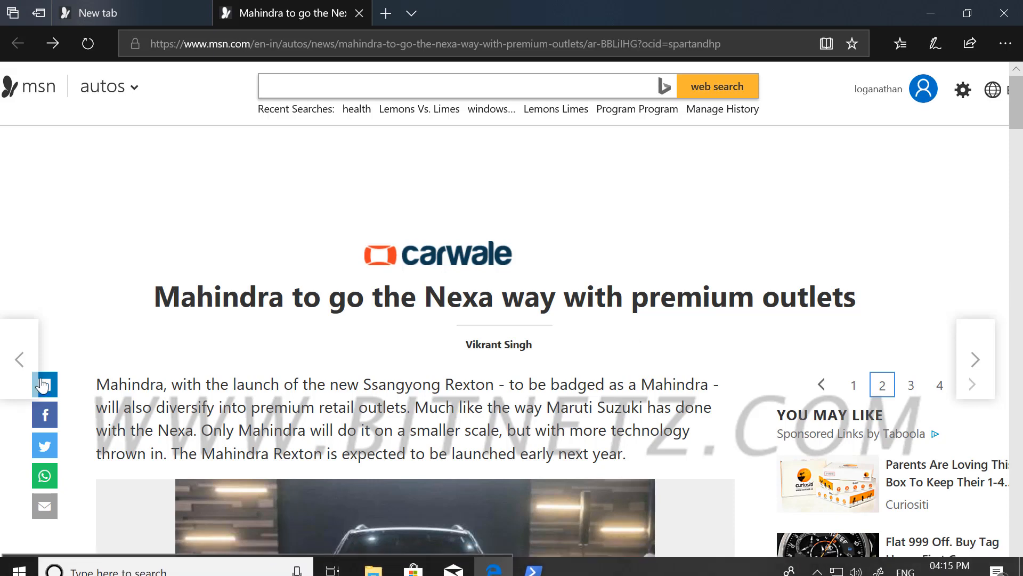
Step: Load google.co.in in the empty new tab and pin the page to the taskbar
click(137, 17)
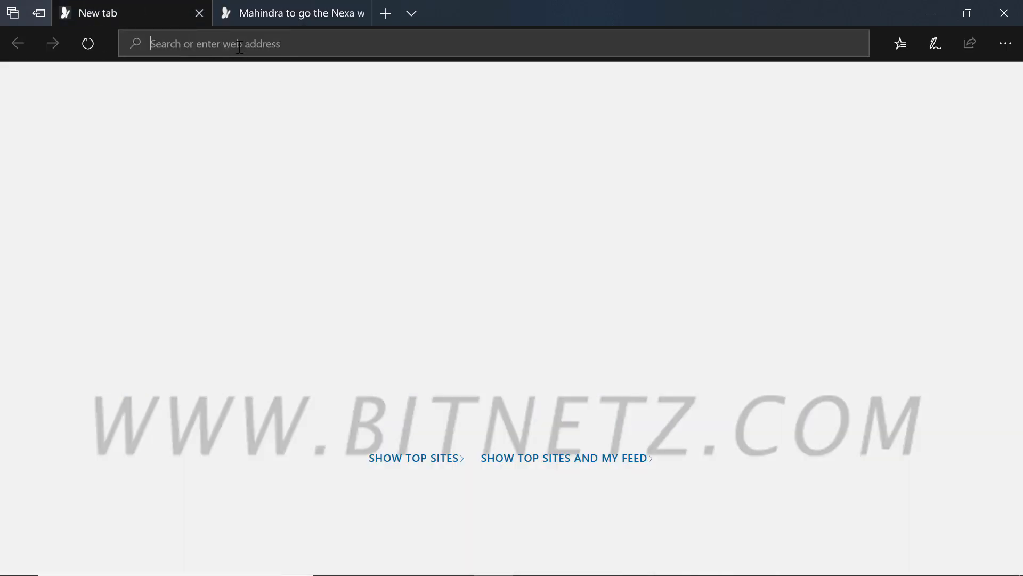
text(g)
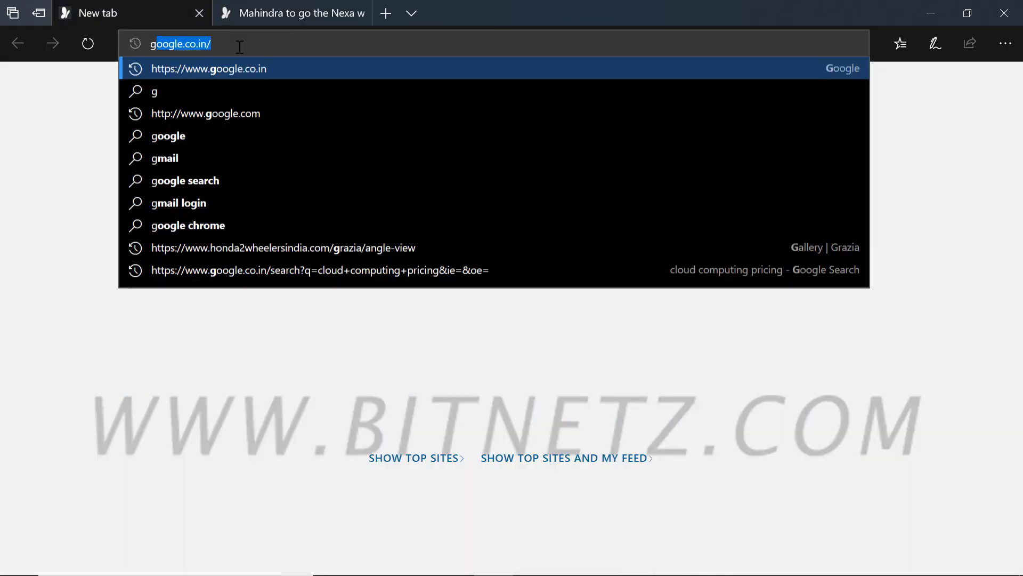
key(Return)
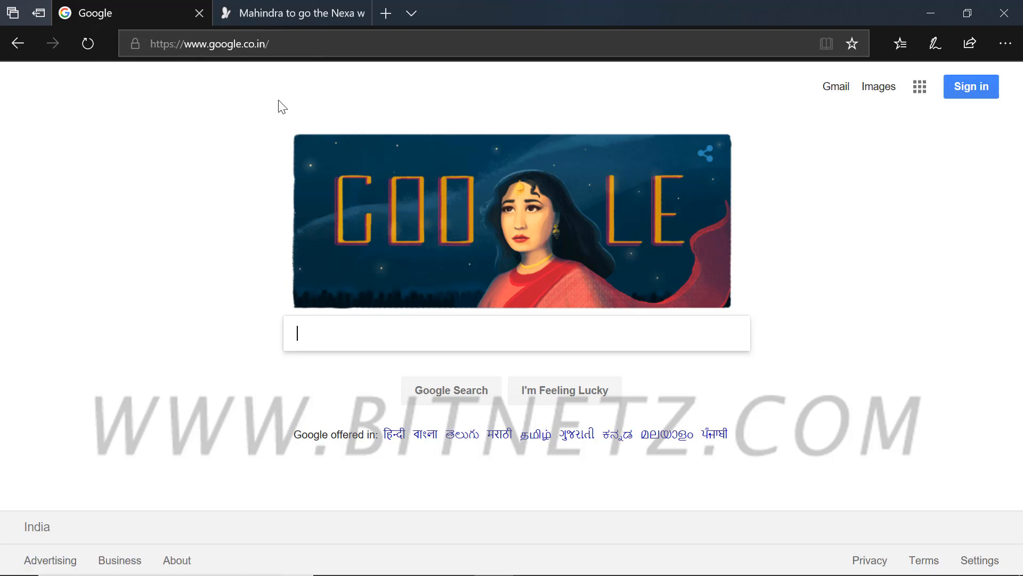
click(1006, 43)
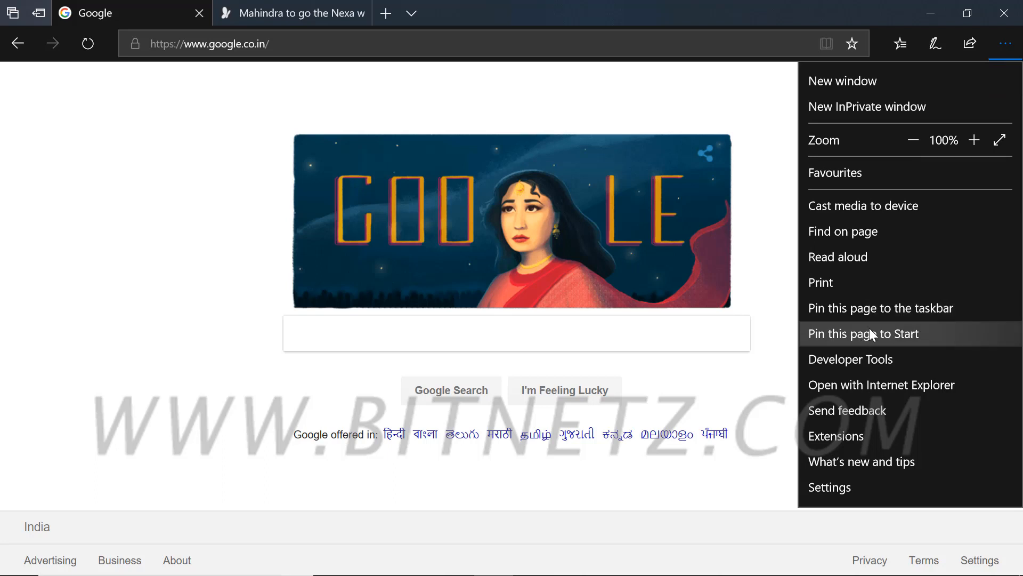
click(899, 315)
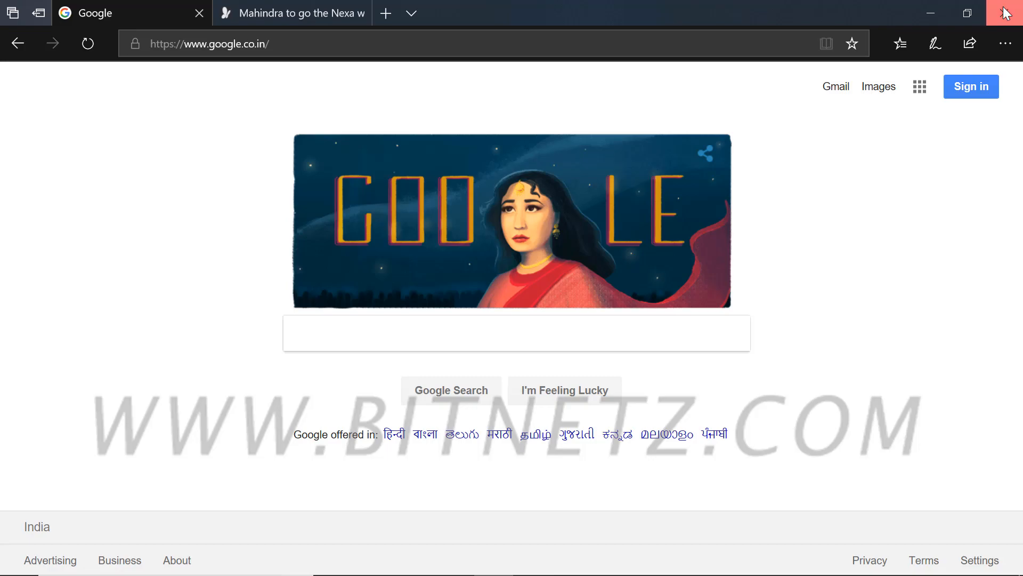
Step: Close the browser with all its tabs and reopen Google from its taskbar pin
click(1004, 13)
click(436, 335)
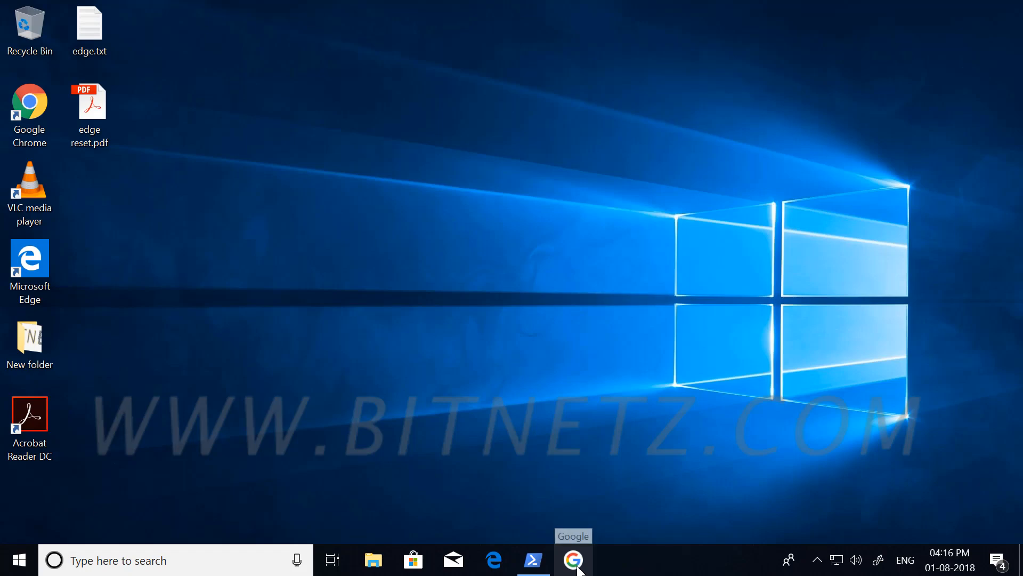
click(573, 560)
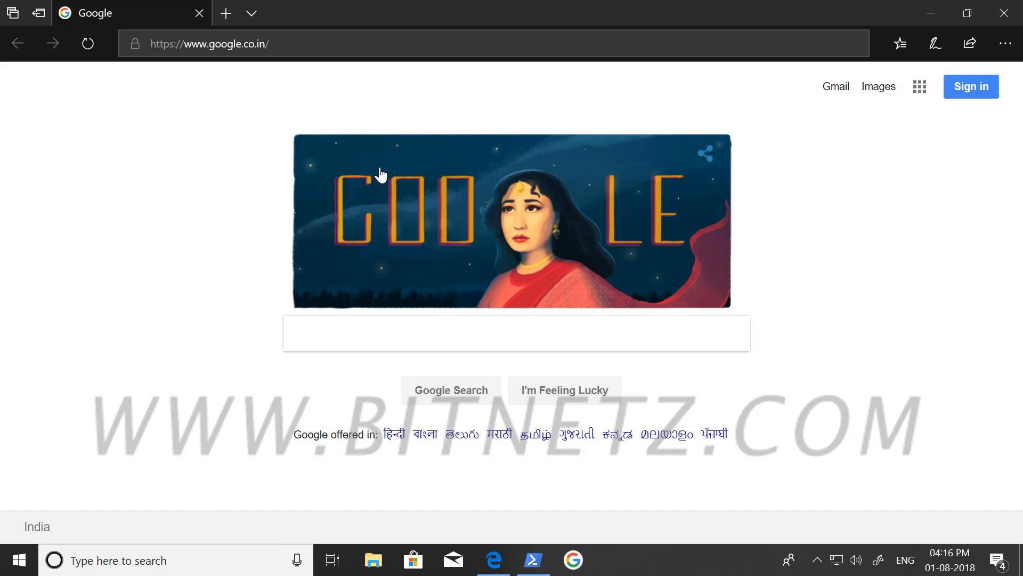
Step: Open a new browser window from the MSN India page and close it again
click(1006, 43)
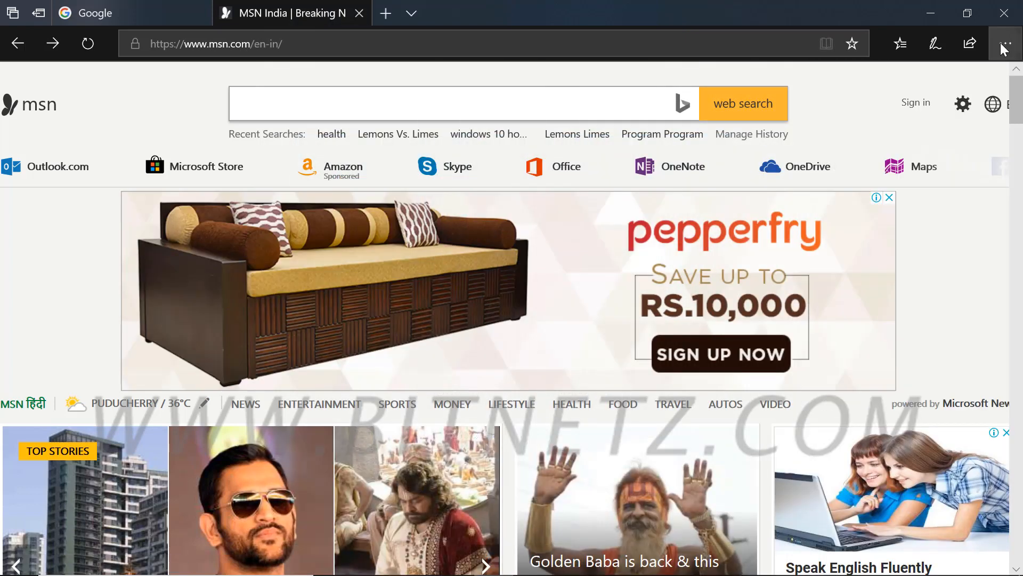
click(1004, 45)
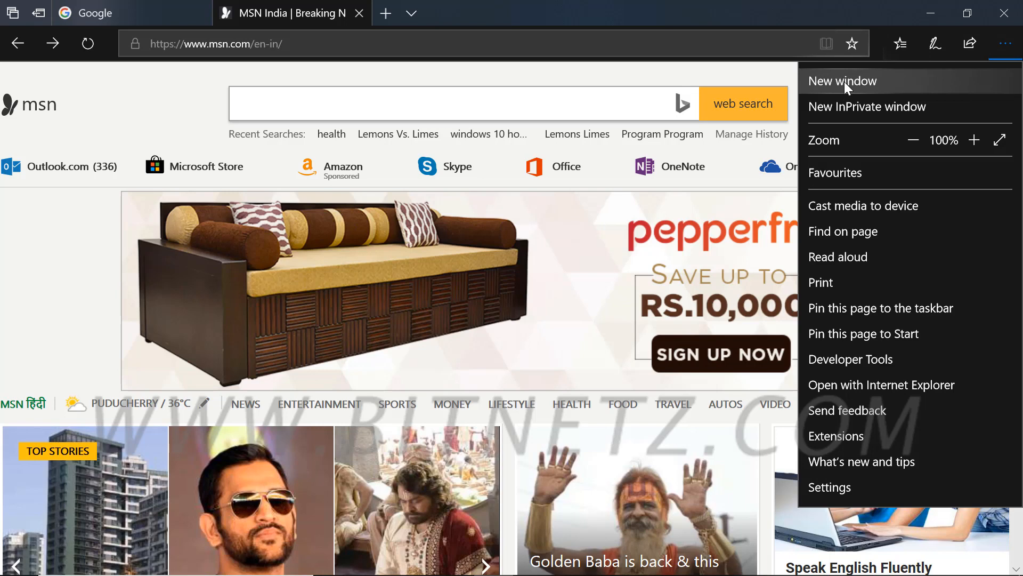
click(844, 82)
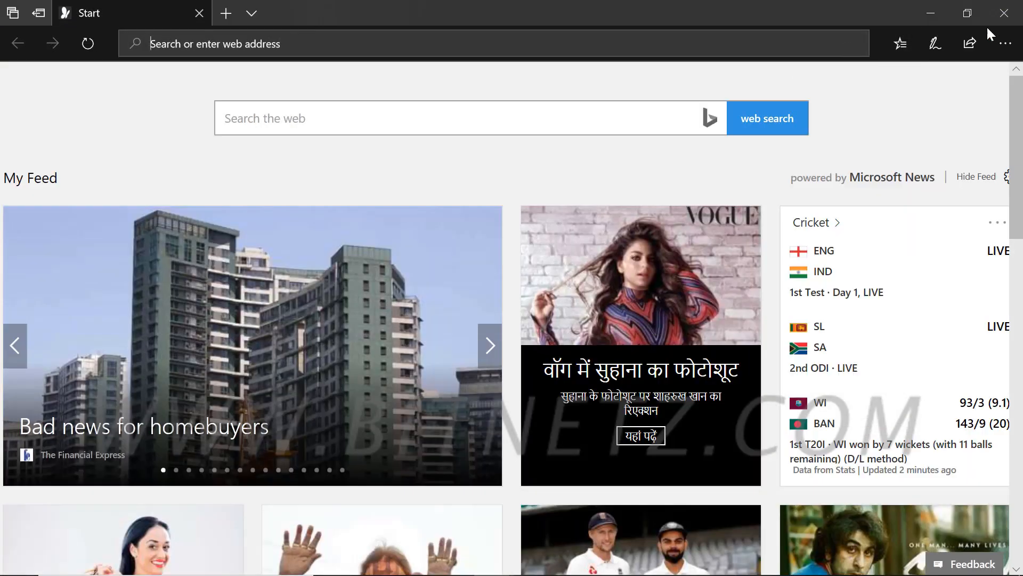
click(1004, 13)
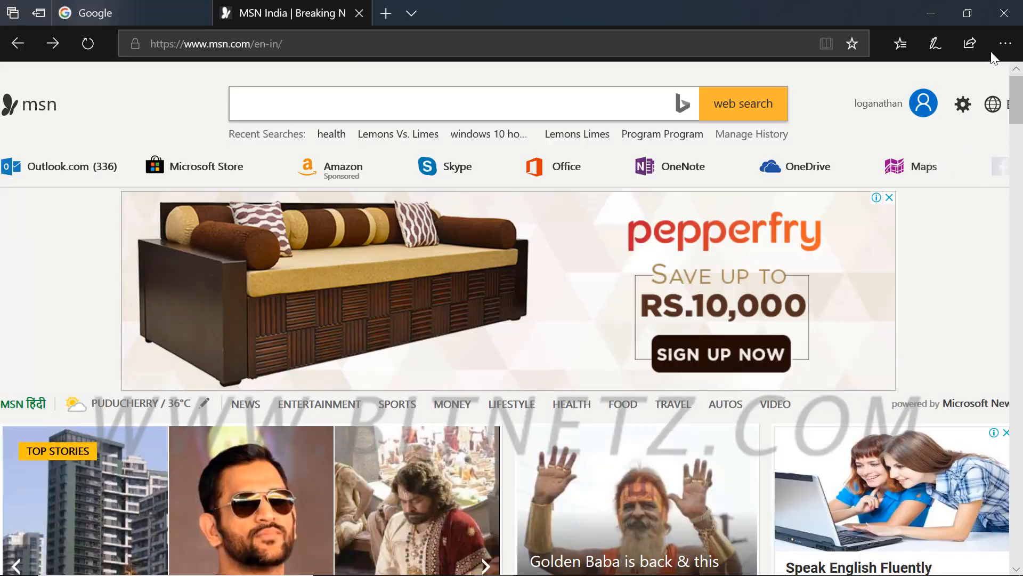
Step: Open a new InPrivate window and load msn.com in it
click(995, 49)
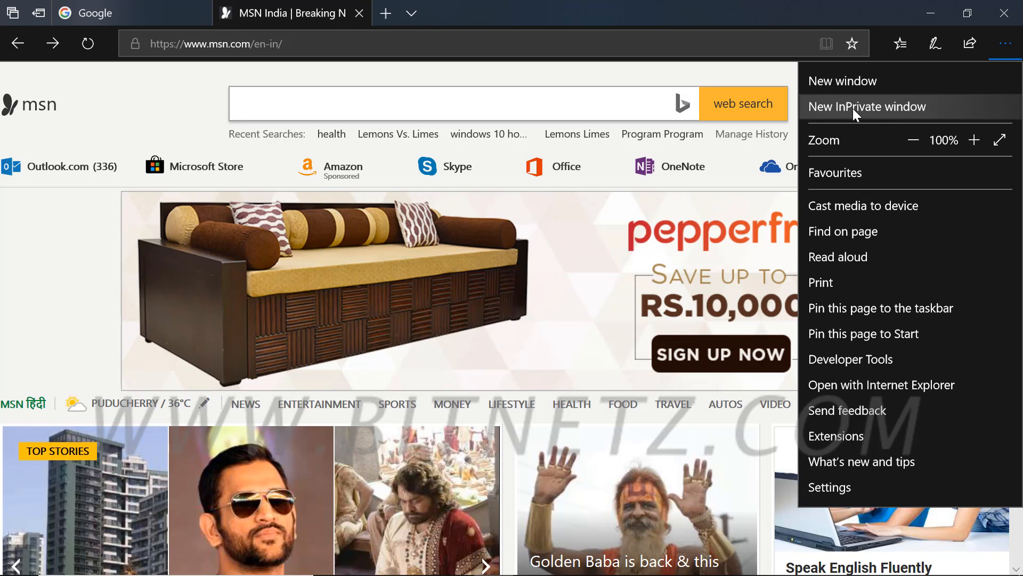
click(852, 108)
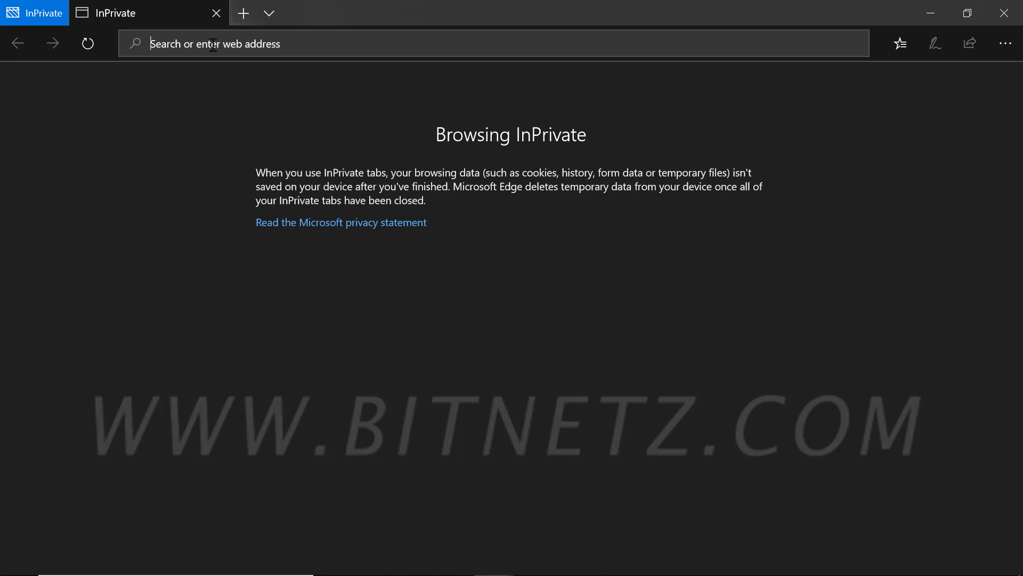
text(msn.co)
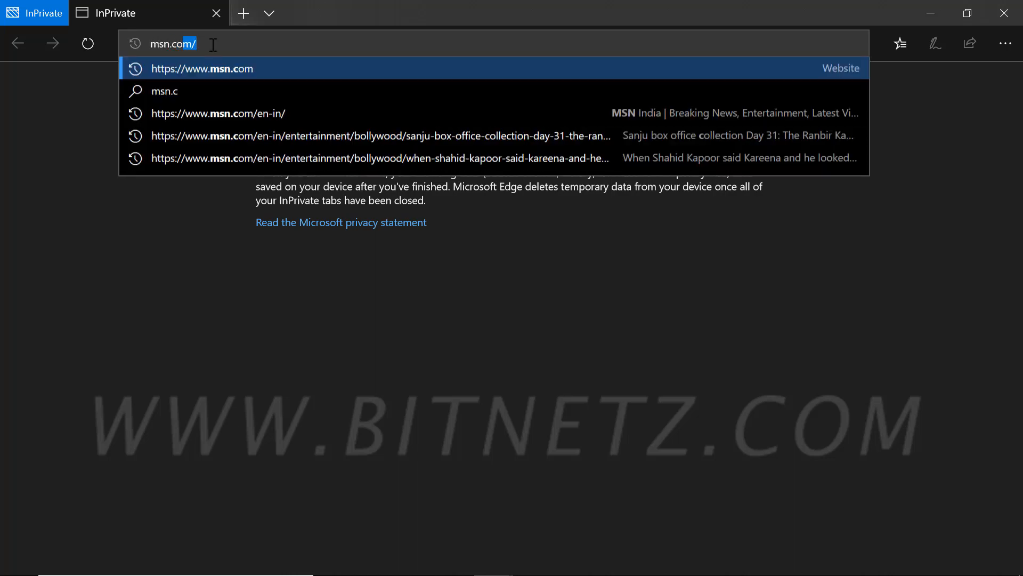
text(m)
key(Return)
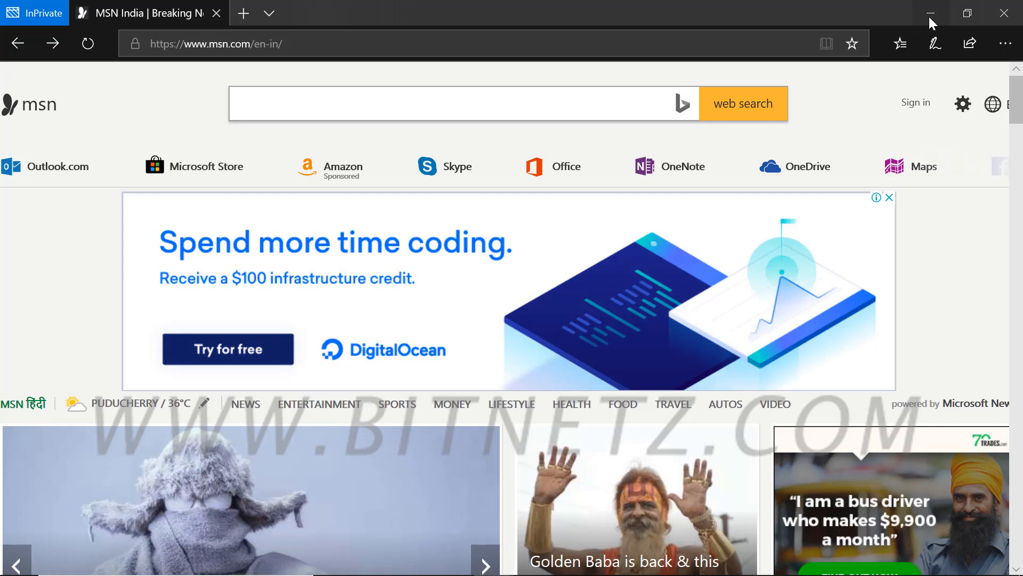
Step: Minimize the InPrivate window and check the browsing history in the regular window
click(929, 17)
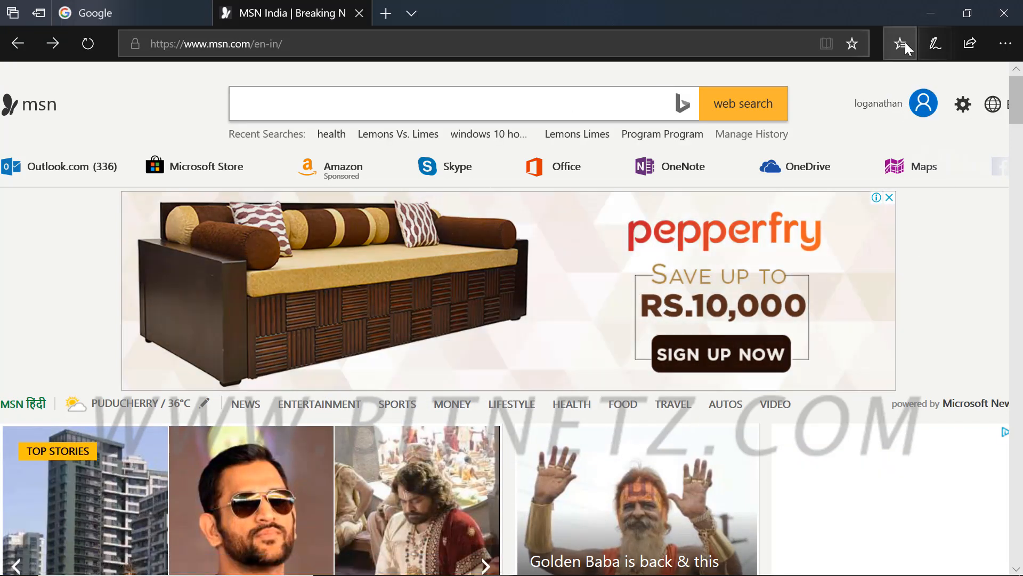
click(903, 42)
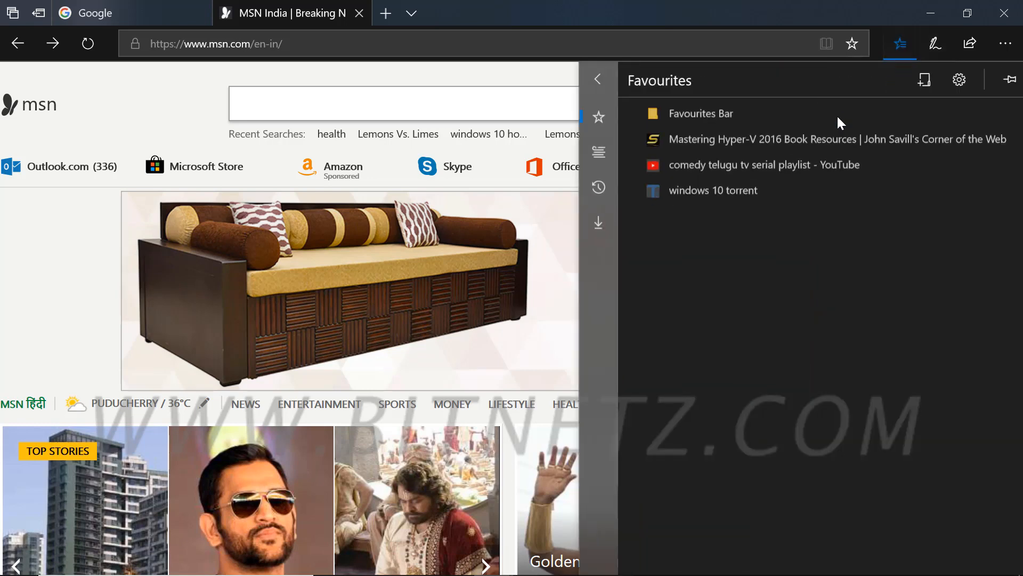
click(595, 186)
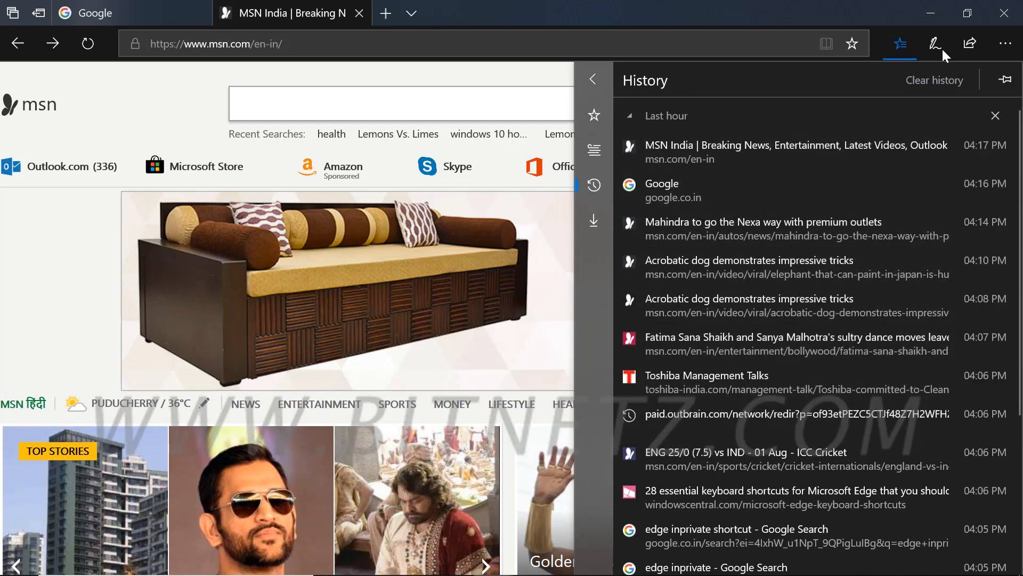
Step: Bring the InPrivate window back to the front and return to the regular MSN India window
click(932, 16)
click(493, 563)
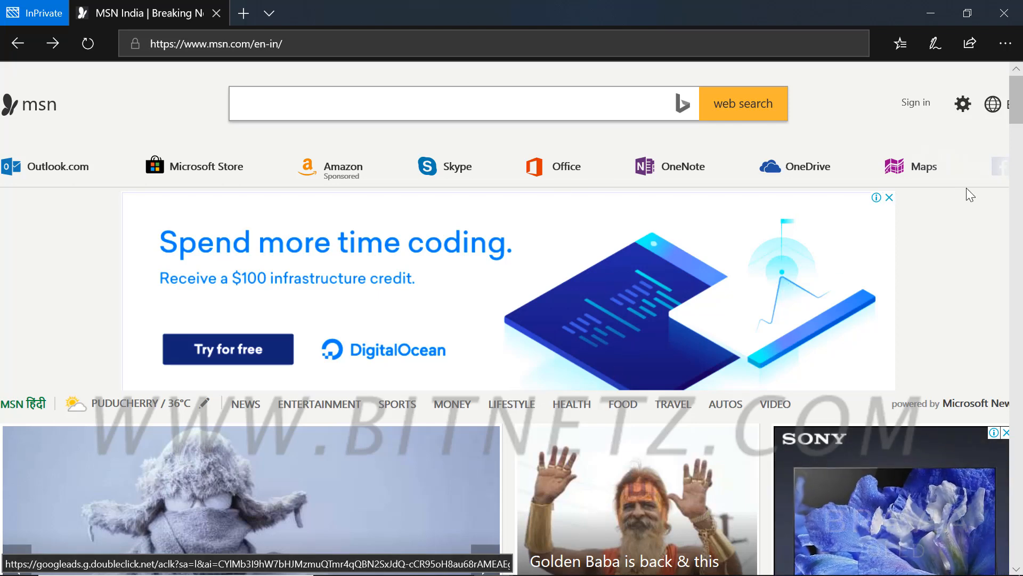
click(1005, 43)
click(905, 43)
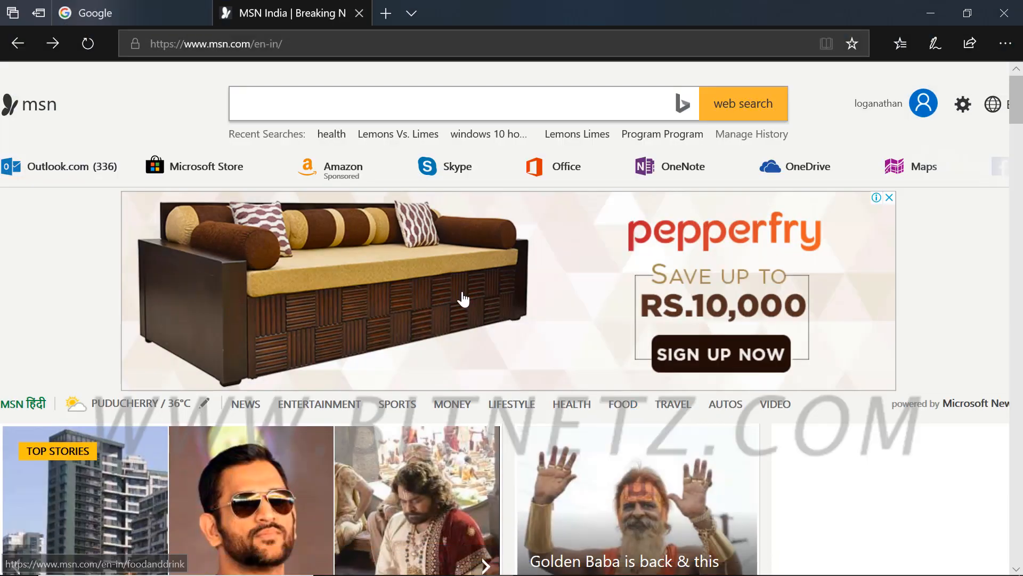
Step: Enlarge the MSN India page above 100% with the page zoom
click(1004, 43)
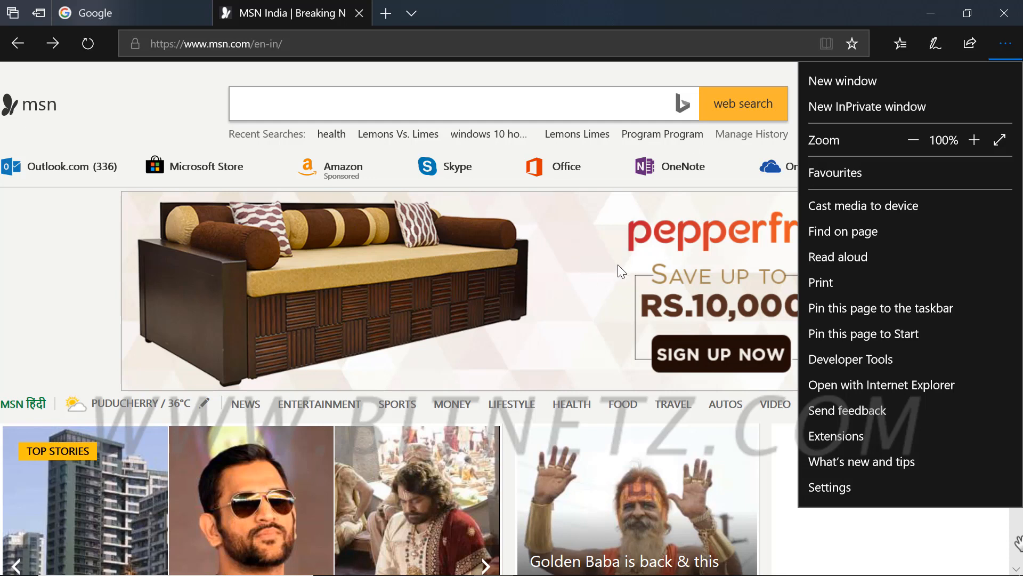
click(588, 319)
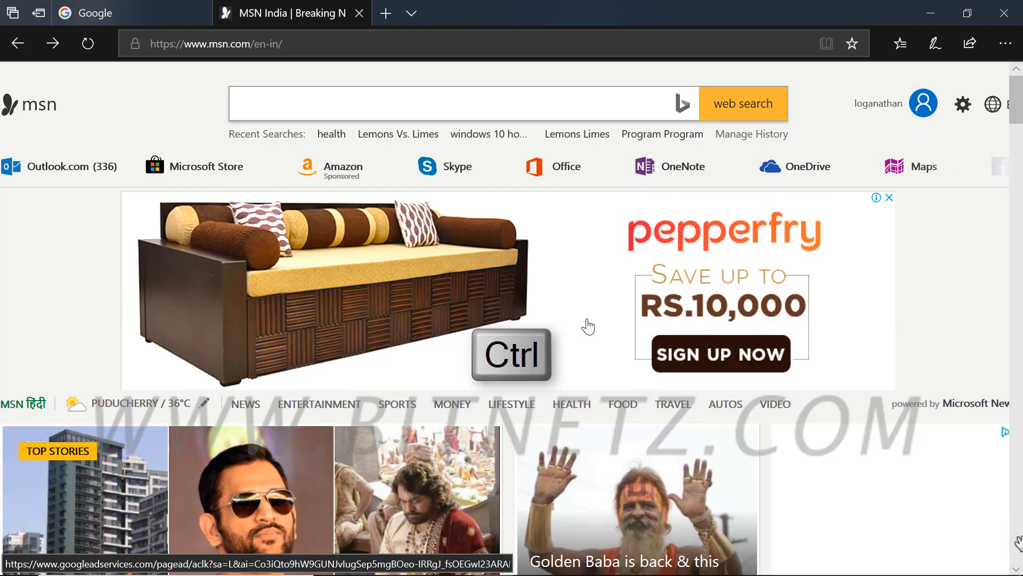
scroll(588, 326, up, 1)
scroll(588, 326, up, 1)
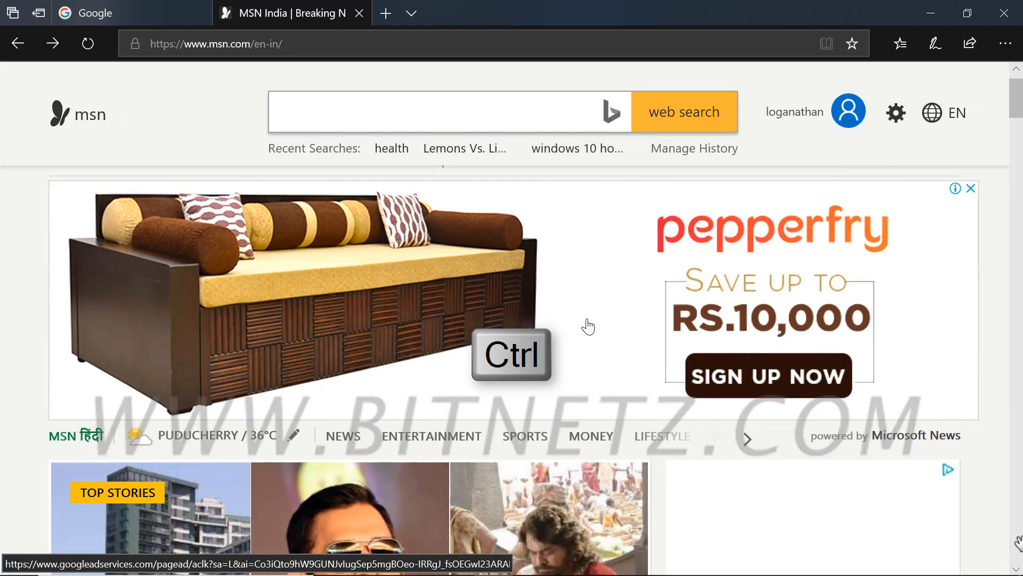
scroll(587, 326, down, 1)
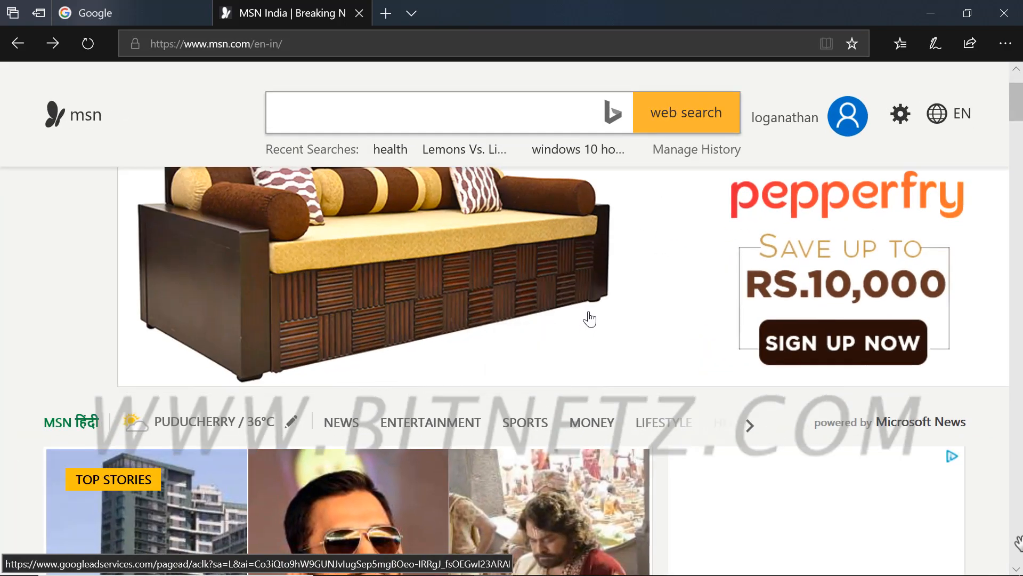
Step: Shrink the MSN India page well below 100% and enlarge it again to 87%
scroll(589, 319, down, 1)
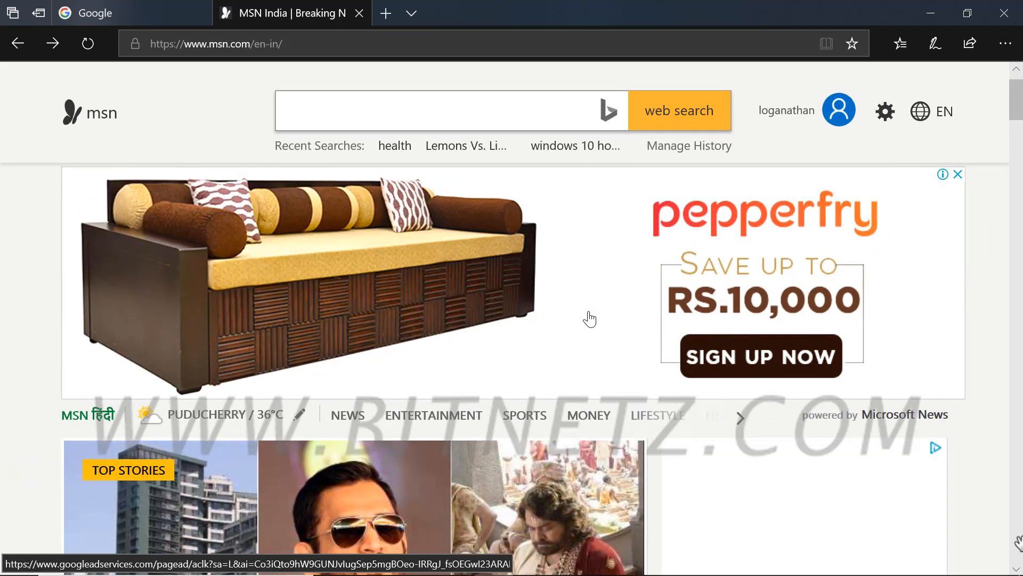
scroll(589, 318, down, 2)
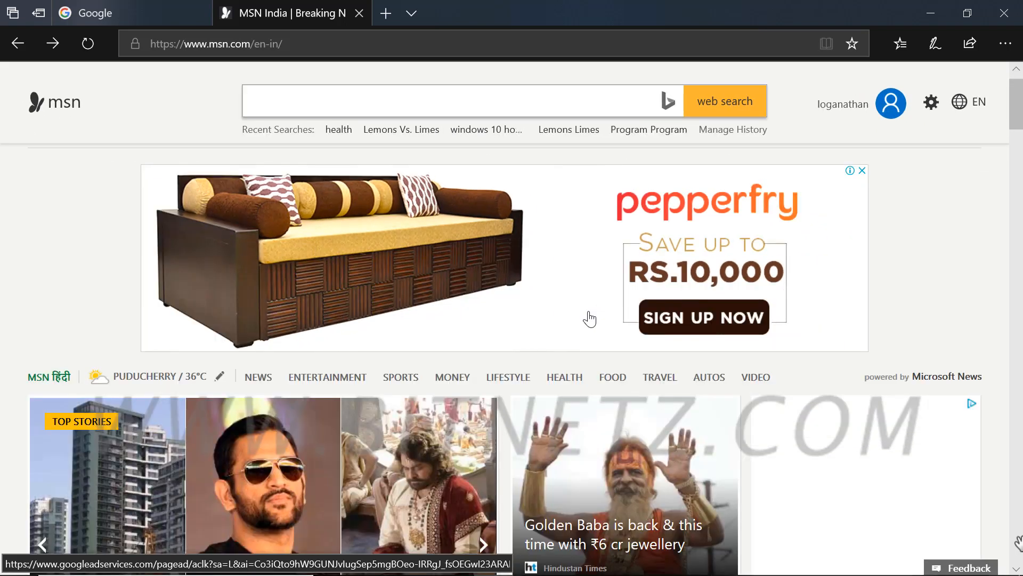
scroll(589, 319, down, 2)
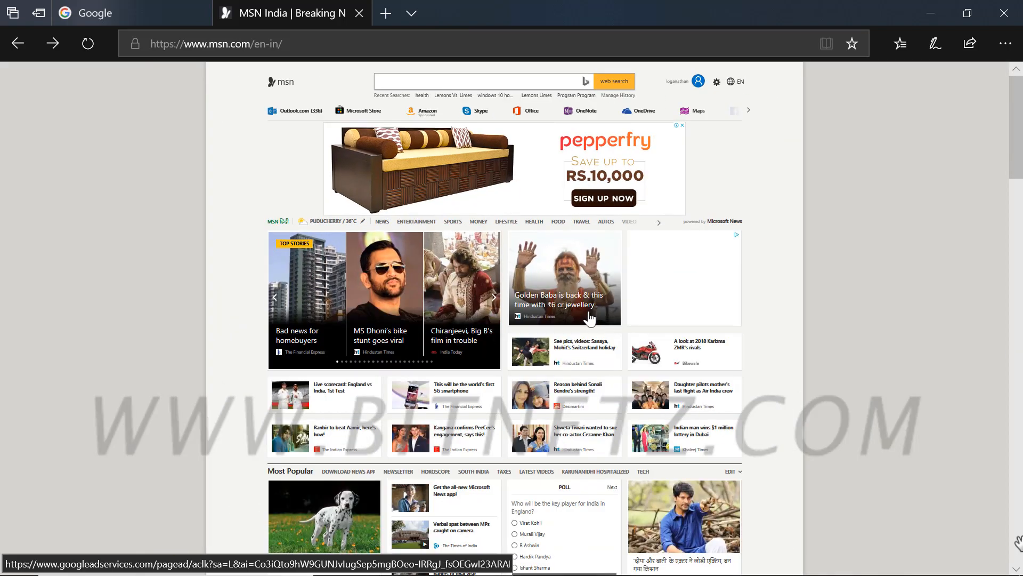
scroll(589, 318, down, 1)
scroll(591, 311, up, 5)
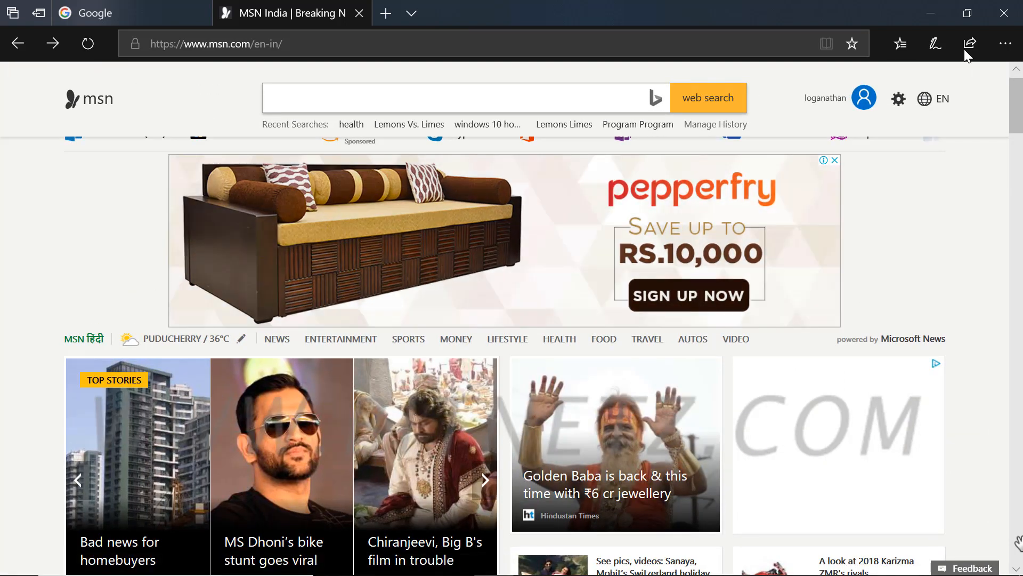
Step: Set the page zoom of MSN India to 125%
click(993, 44)
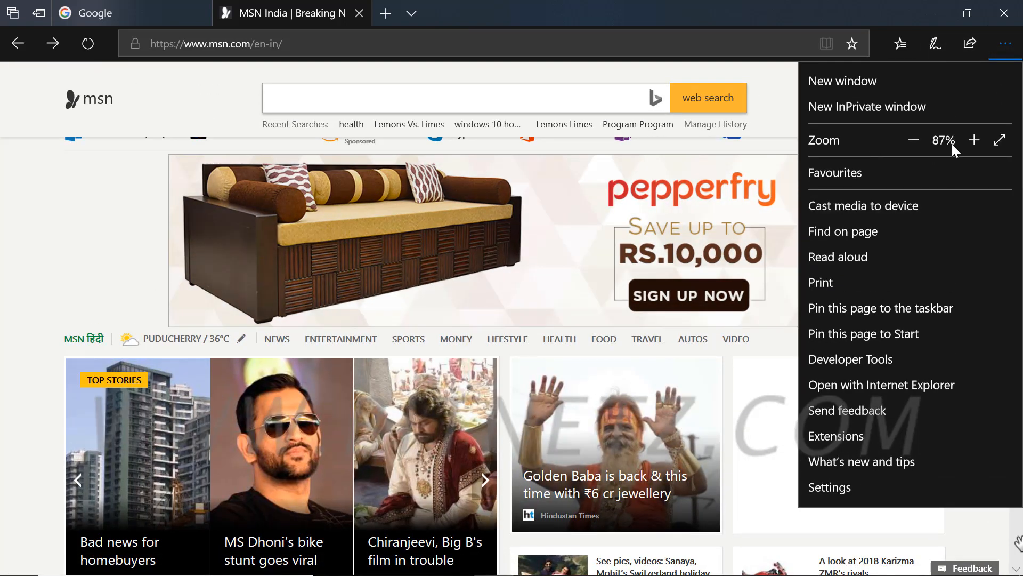
click(972, 137)
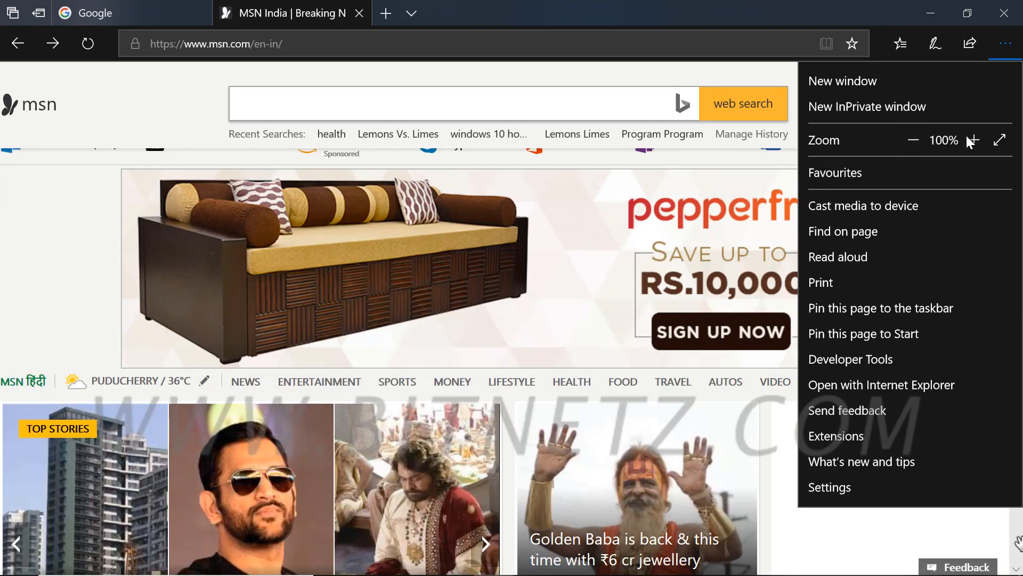
click(971, 137)
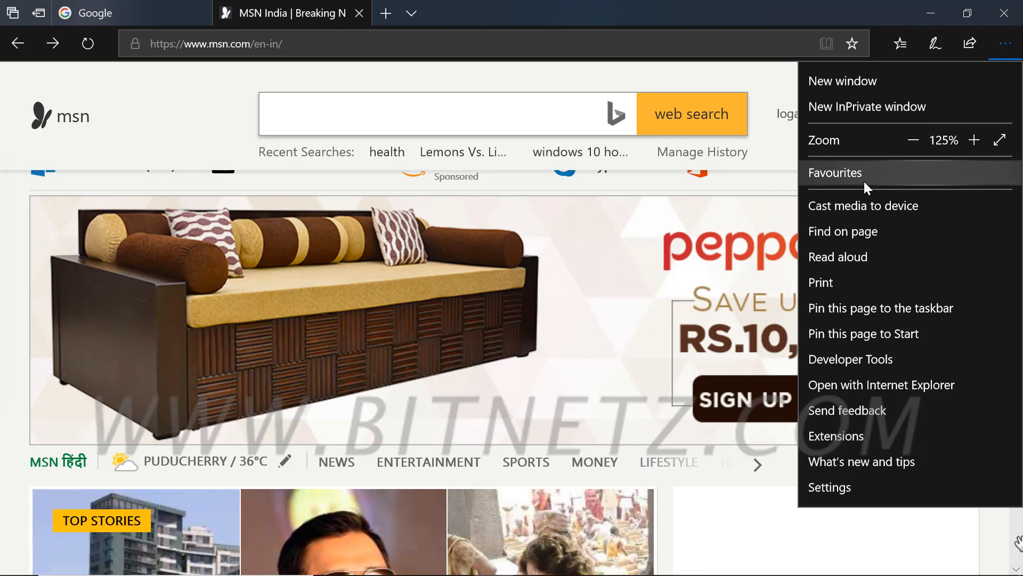
Step: View the MSN India page in full screen, exit, and toggle full-screen mode on and off once more
click(1002, 142)
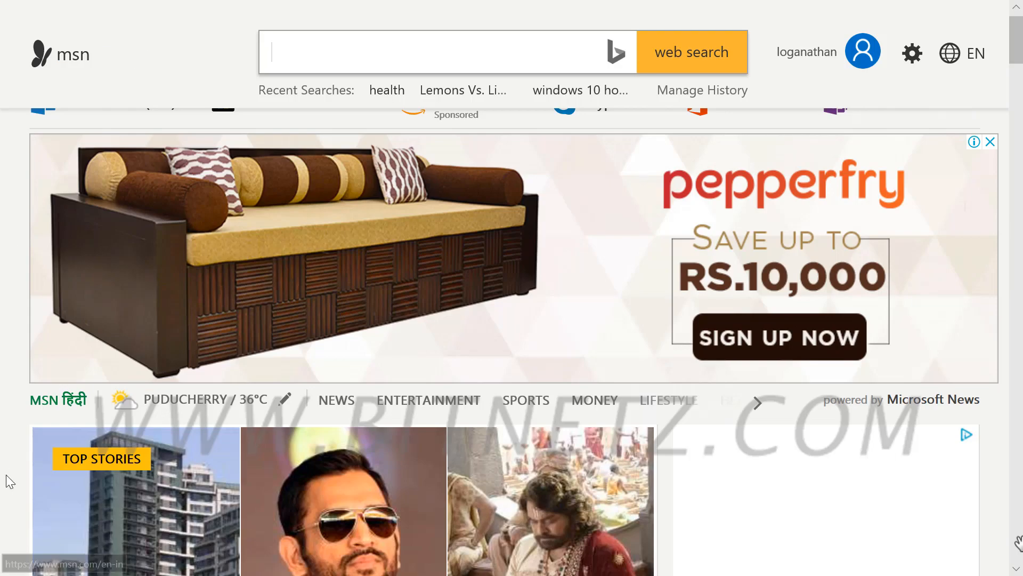
scroll(887, 398, down, 15)
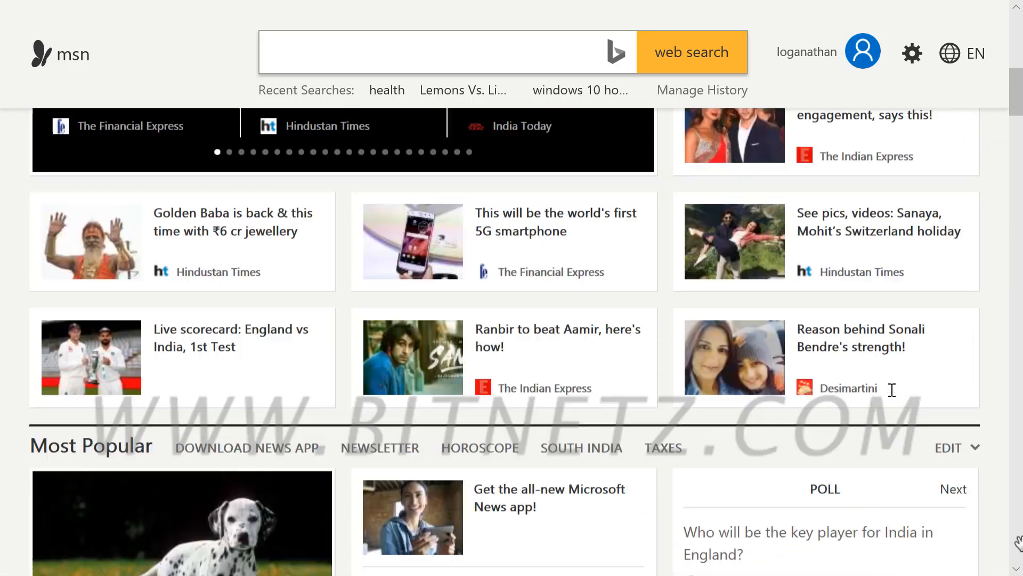
scroll(893, 388, up, 15)
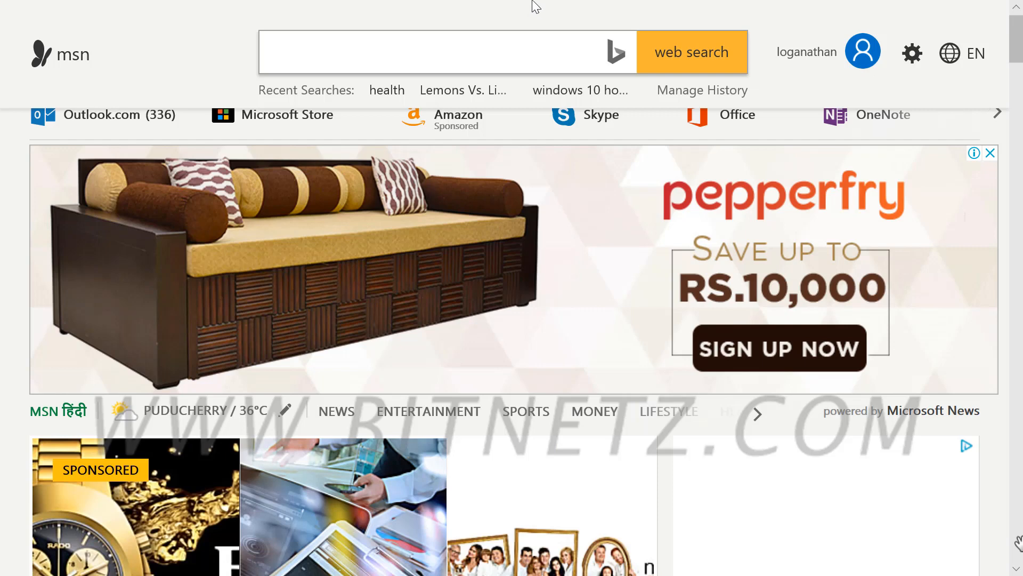
key(F11)
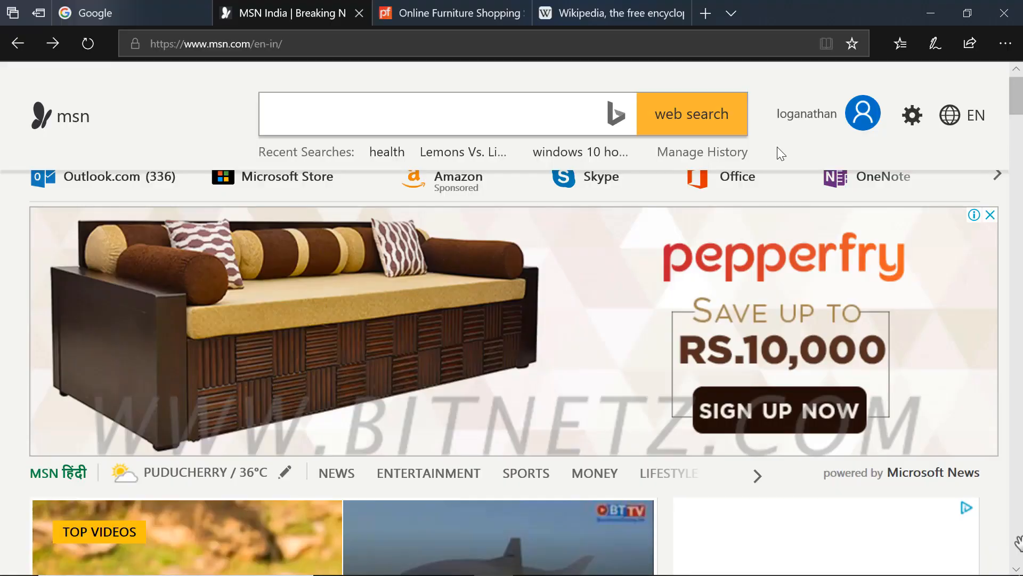
key(F11)
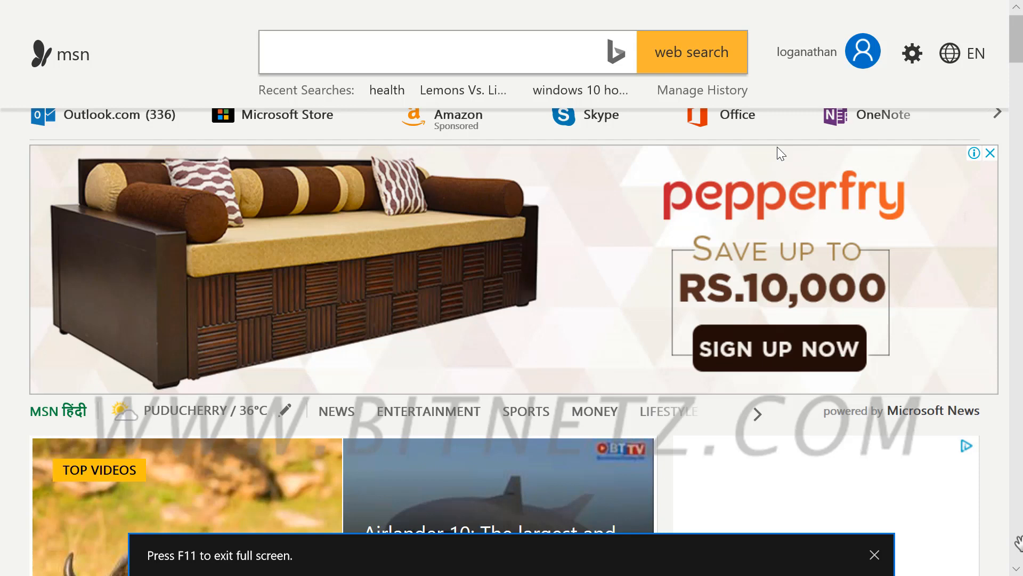
key(F11)
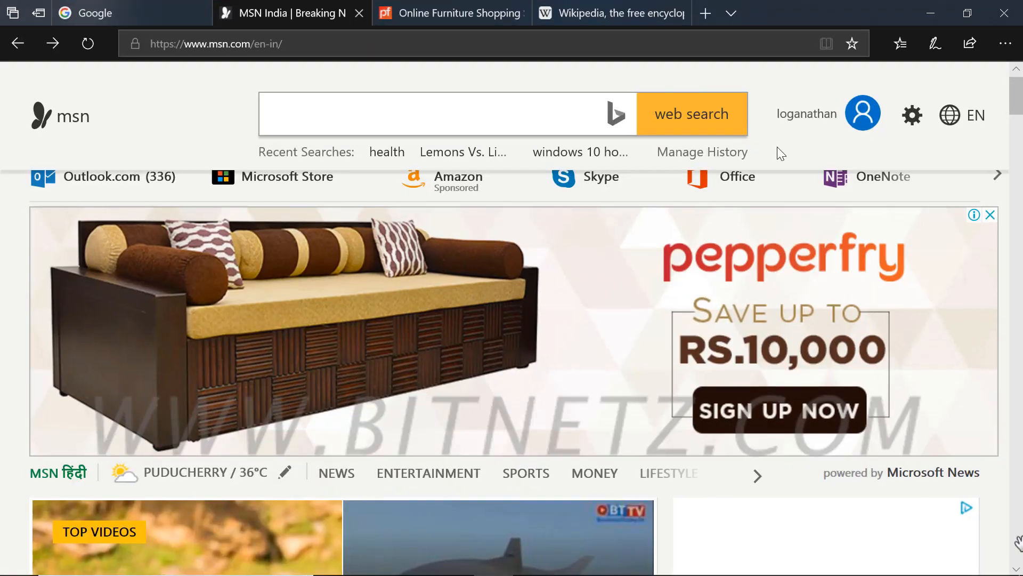
Step: Open the "Quota stir: 'Jail bharo' in Mumbai" story from the News section of MSN India
scroll(992, 488, down, 10)
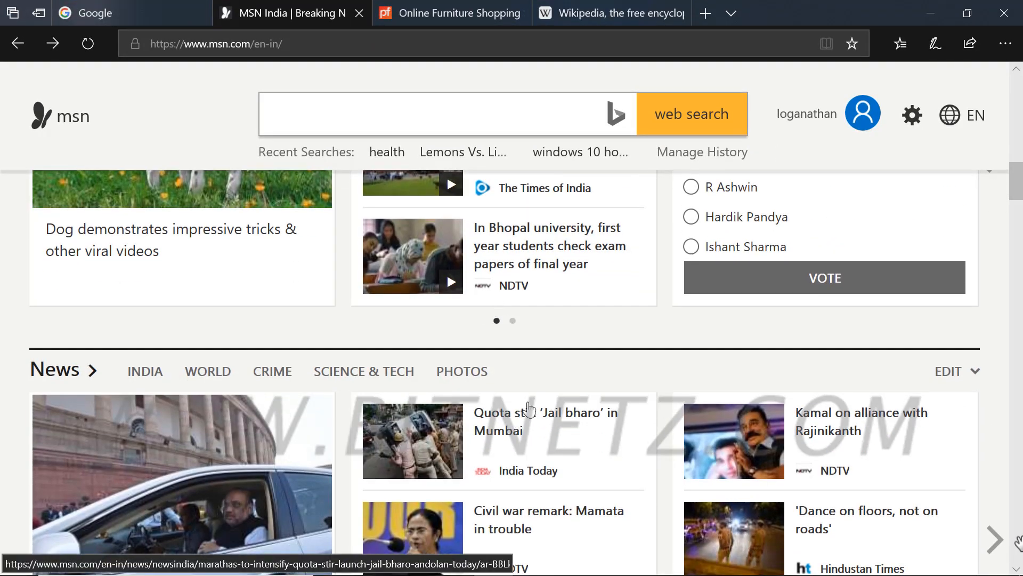
click(516, 427)
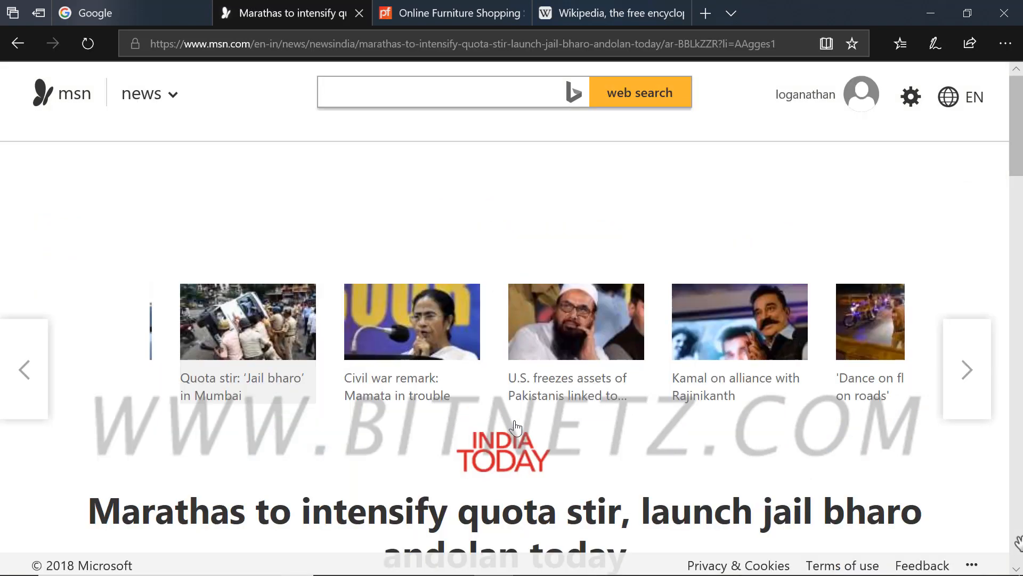
Step: Look through the news article, including its text, images, embedded video and surrounding advertisements
scroll(573, 299, down, 5)
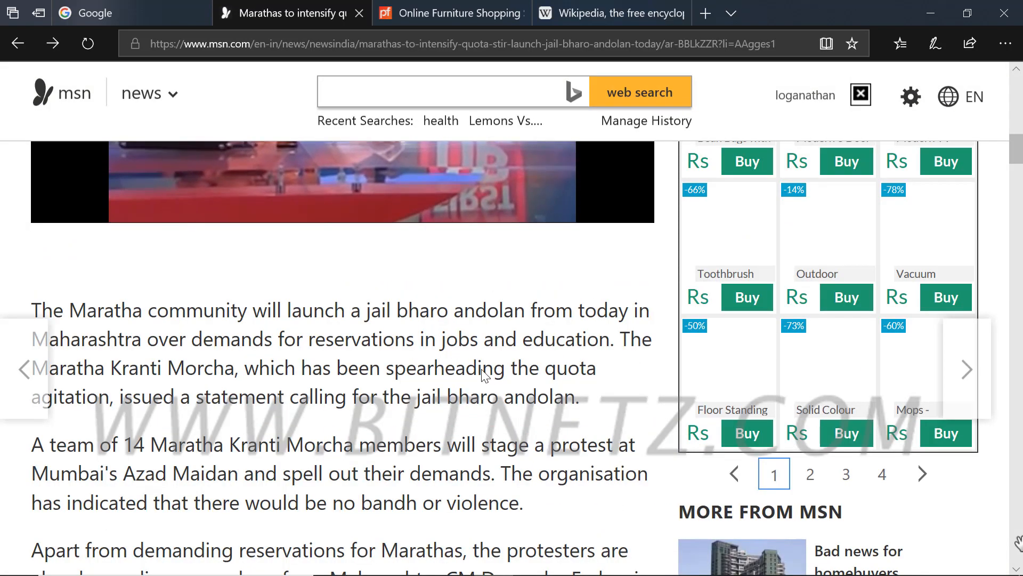
scroll(338, 232, down, 6)
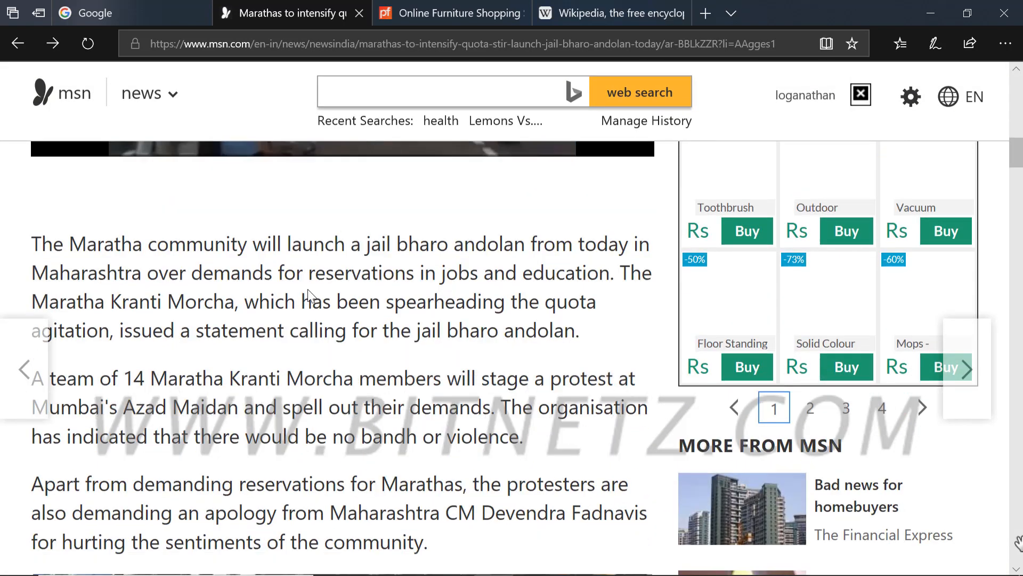
scroll(363, 404, down, 5)
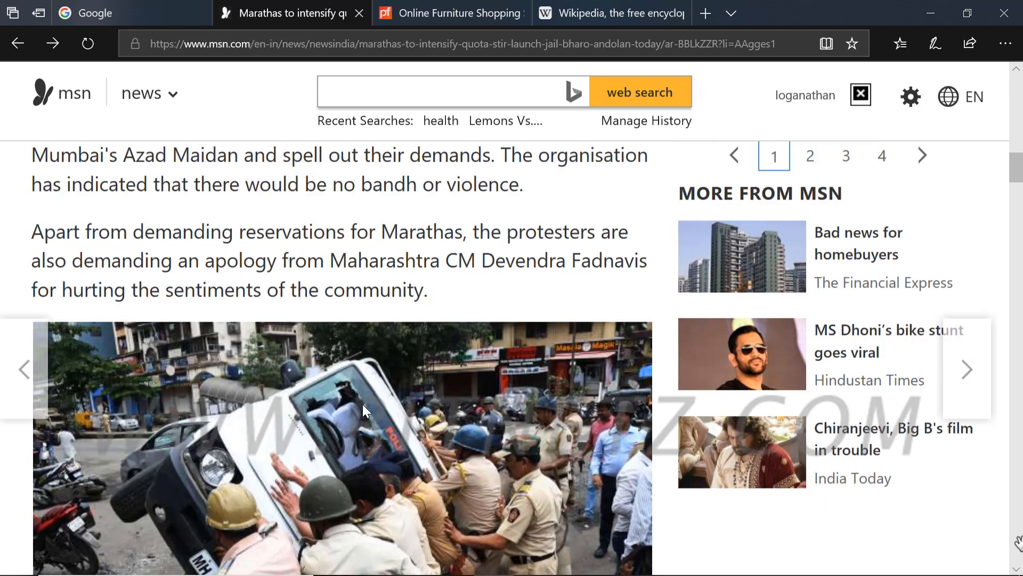
scroll(363, 405, down, 6)
scroll(372, 405, down, 5)
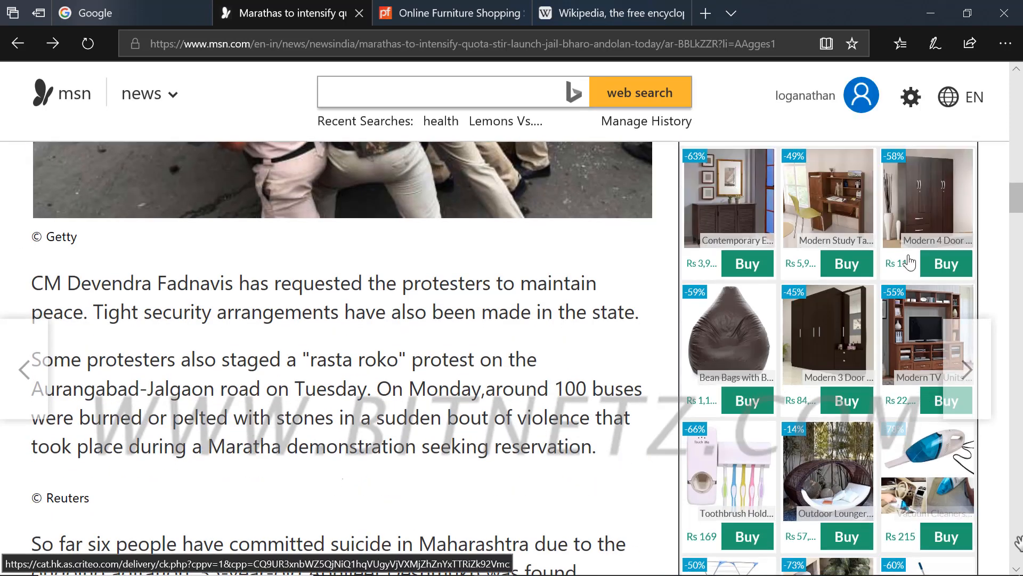
scroll(909, 262, up, 12)
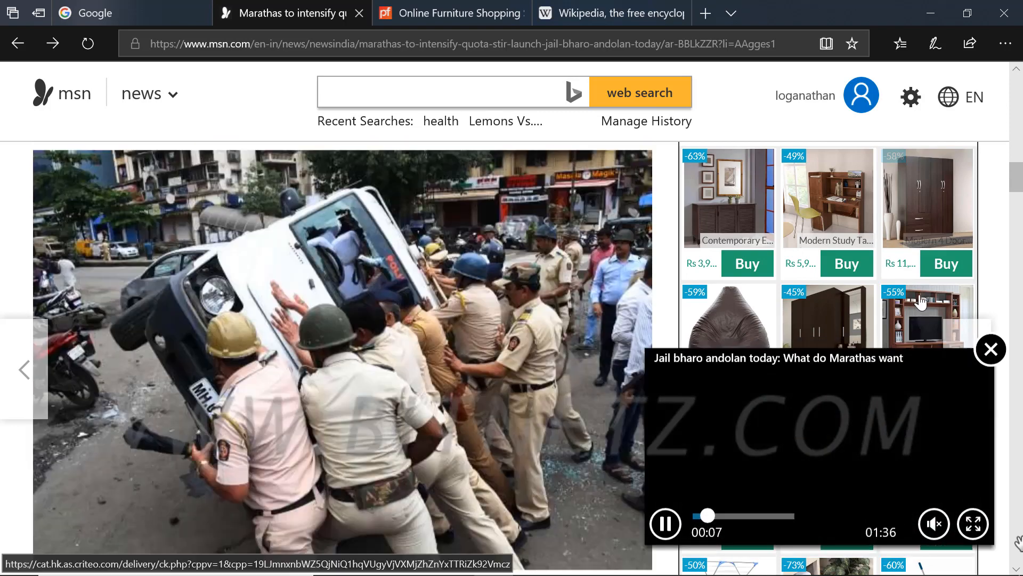
scroll(914, 233, down, 1)
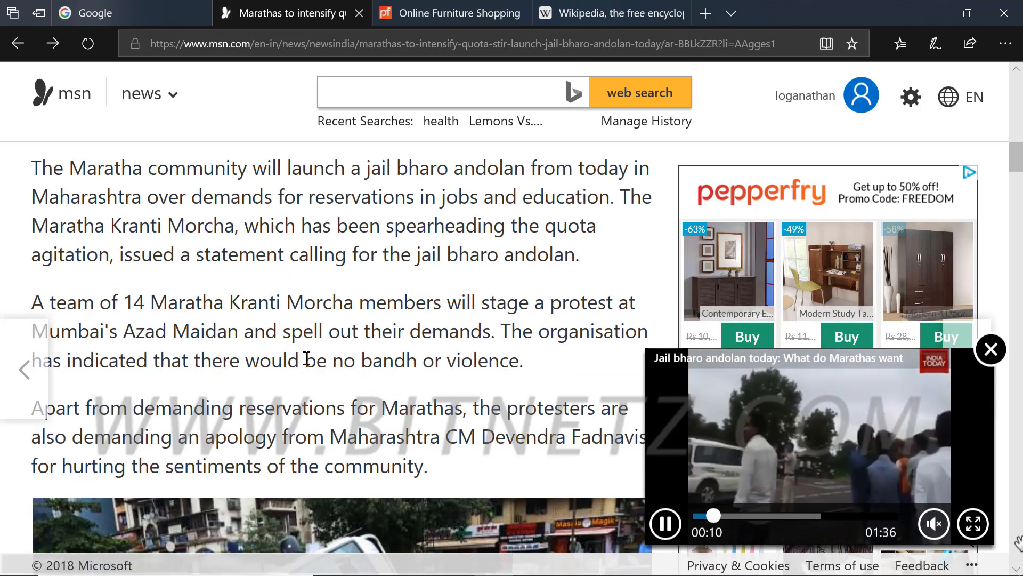
scroll(288, 362, up, 4)
scroll(272, 334, down, 4)
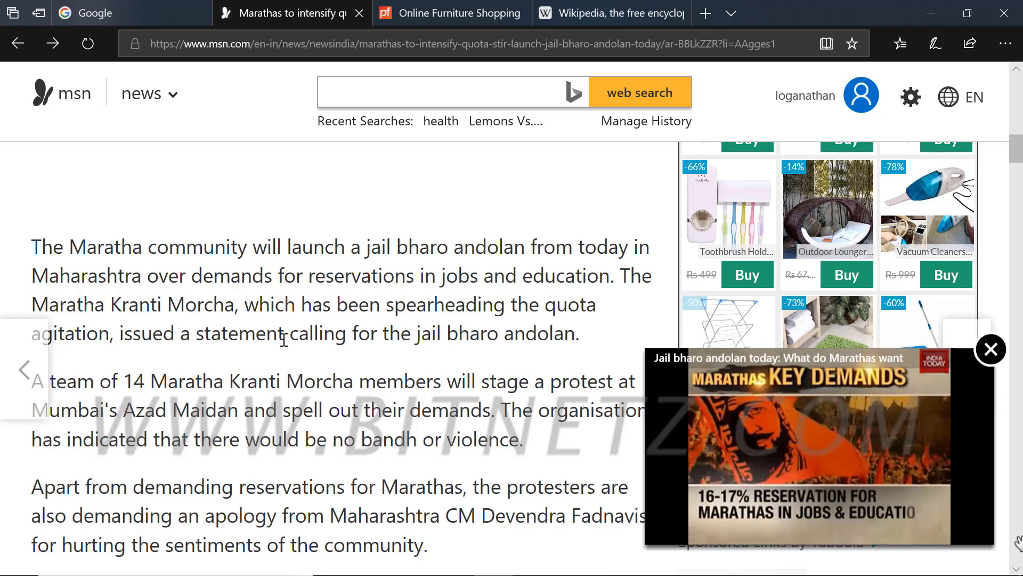
scroll(284, 338, down, 4)
scroll(284, 340, down, 6)
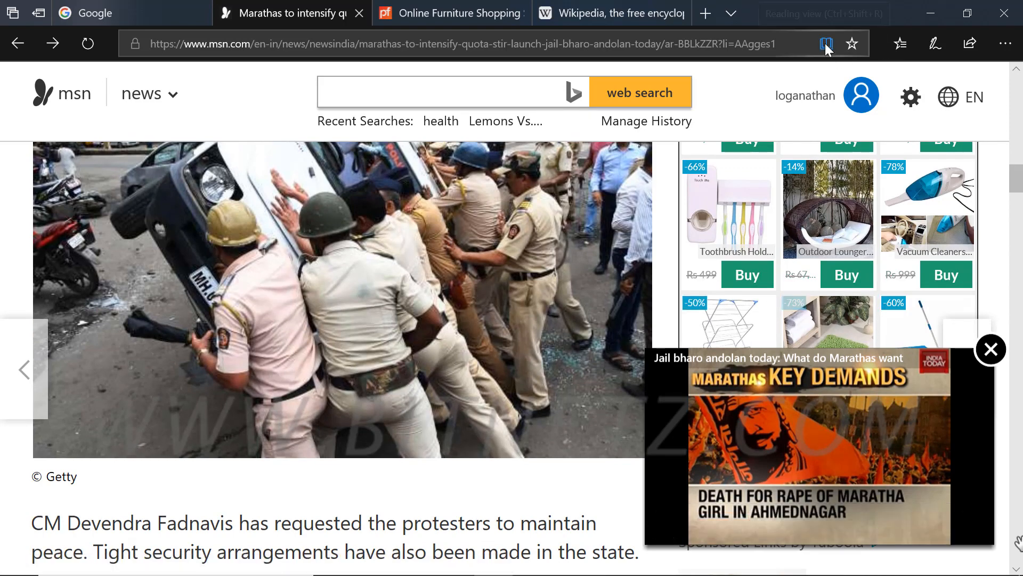
Step: Show the article in reading view, page through it and return to its first page
key(ctrl+shift+r)
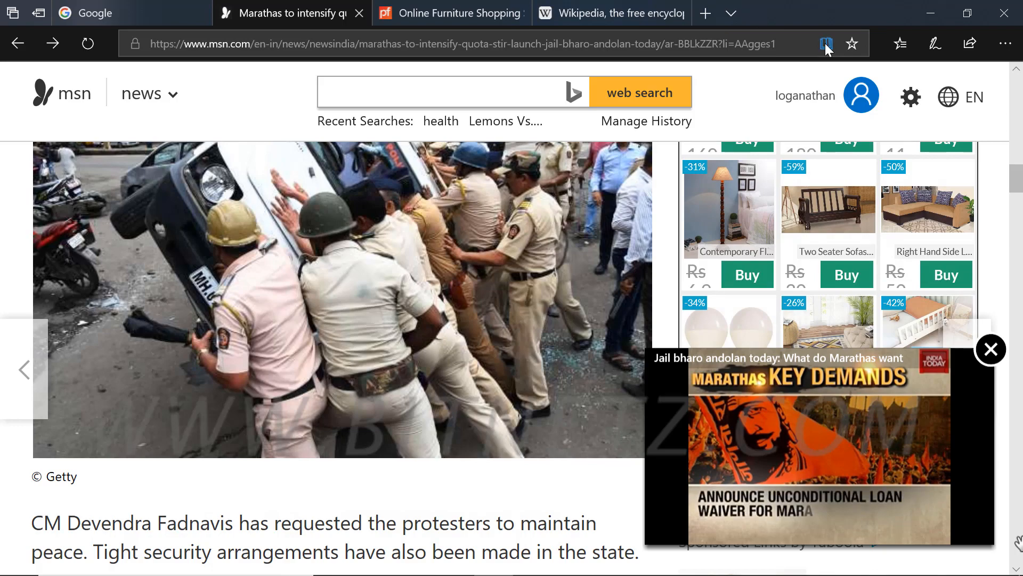
click(826, 46)
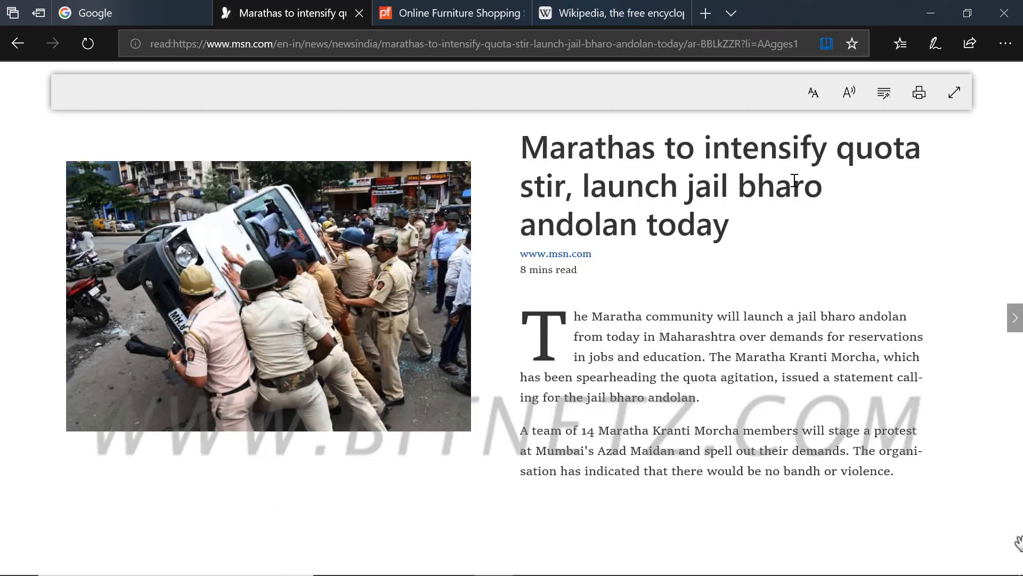
scroll(794, 182, down, 5)
scroll(797, 186, down, 5)
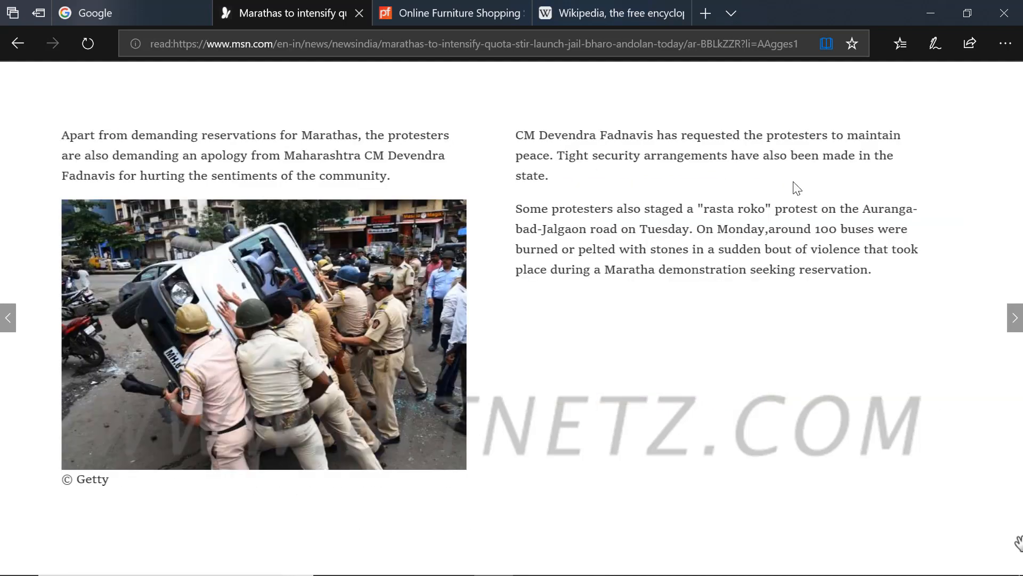
scroll(794, 181, up, 1)
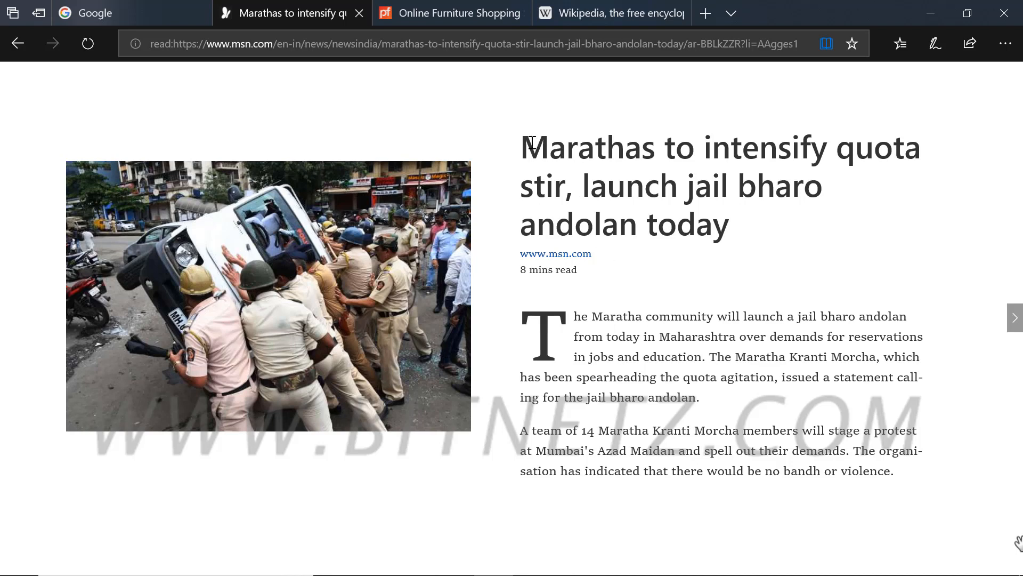
Step: Select the article's headline text and leave reading view for the normal page
drag(529, 142, 791, 235)
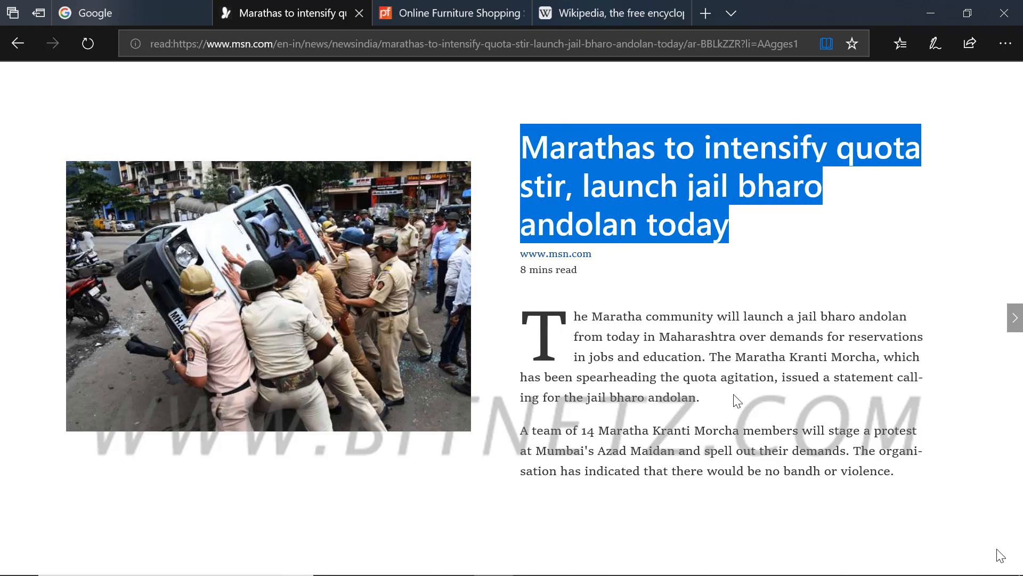
click(827, 43)
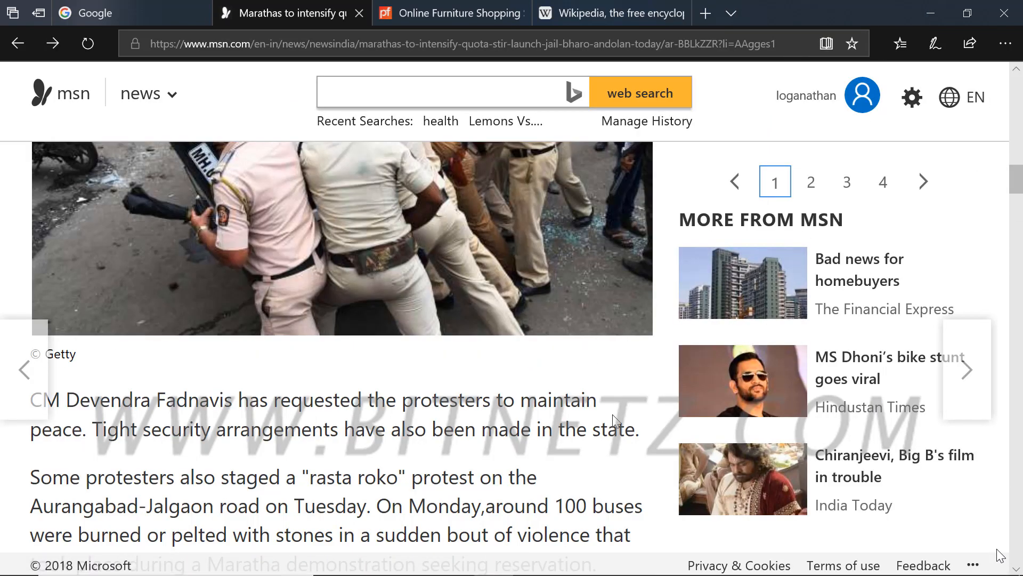
Step: Preview the article's printout with clutter-free printing set to On, and cancel without printing
click(1006, 46)
click(827, 285)
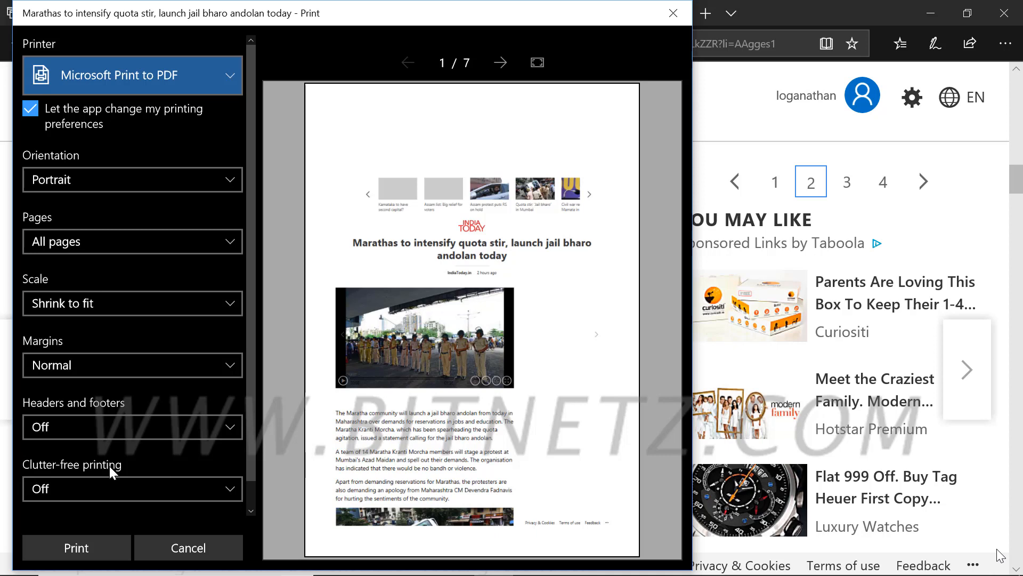
click(230, 487)
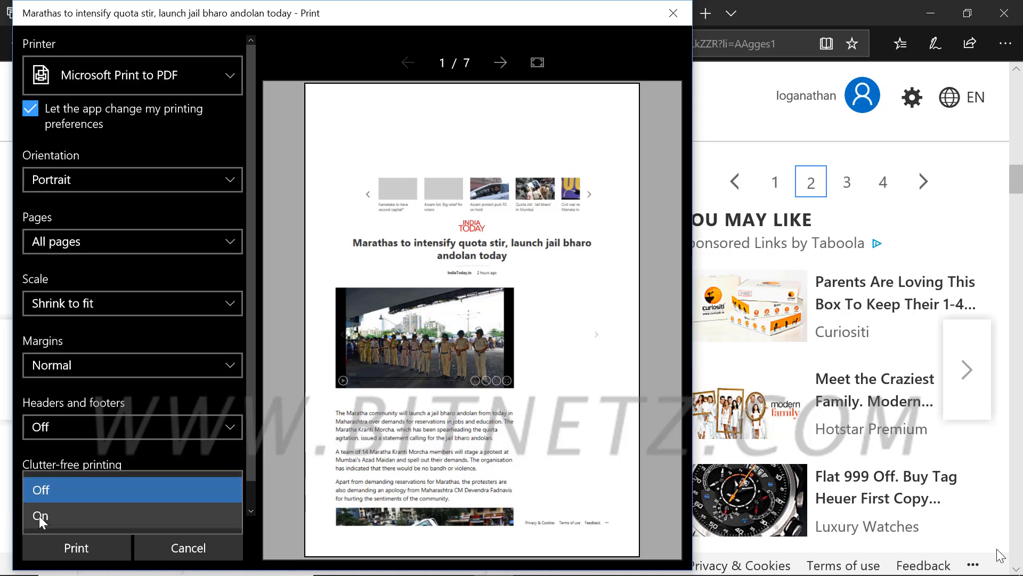
click(33, 515)
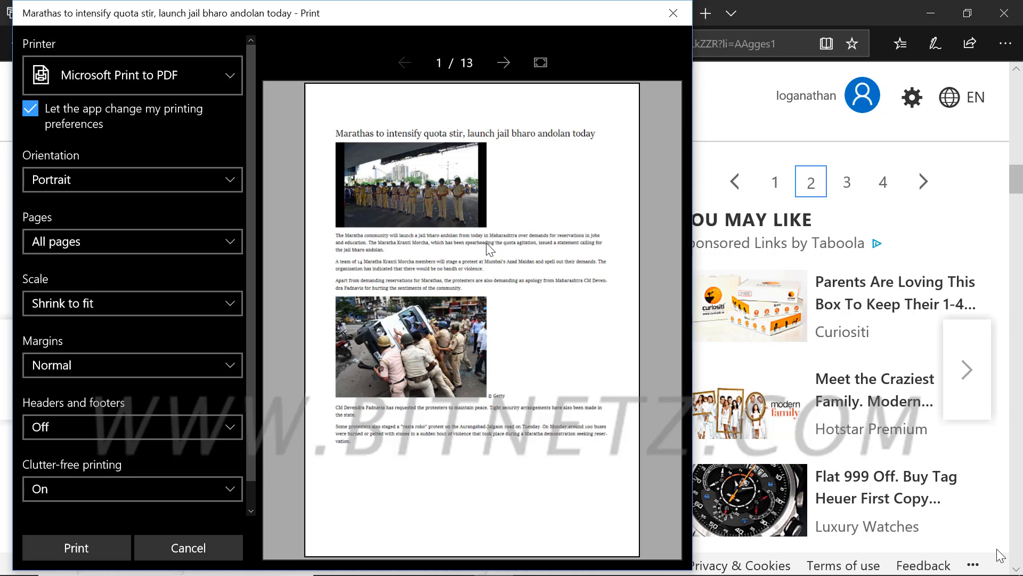
click(196, 550)
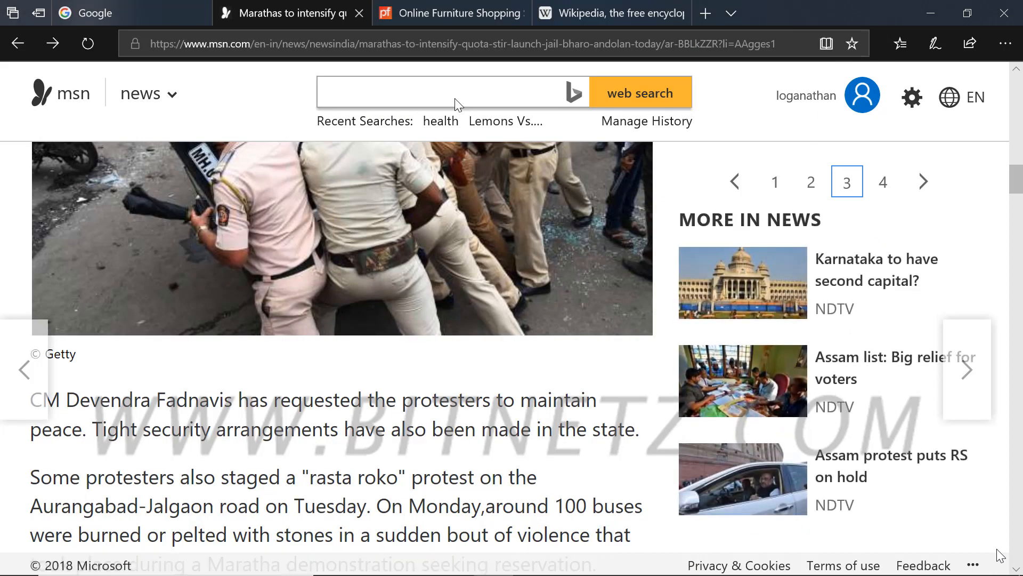
Step: Switch to the open Wikipedia page and look through its main page content
click(588, 11)
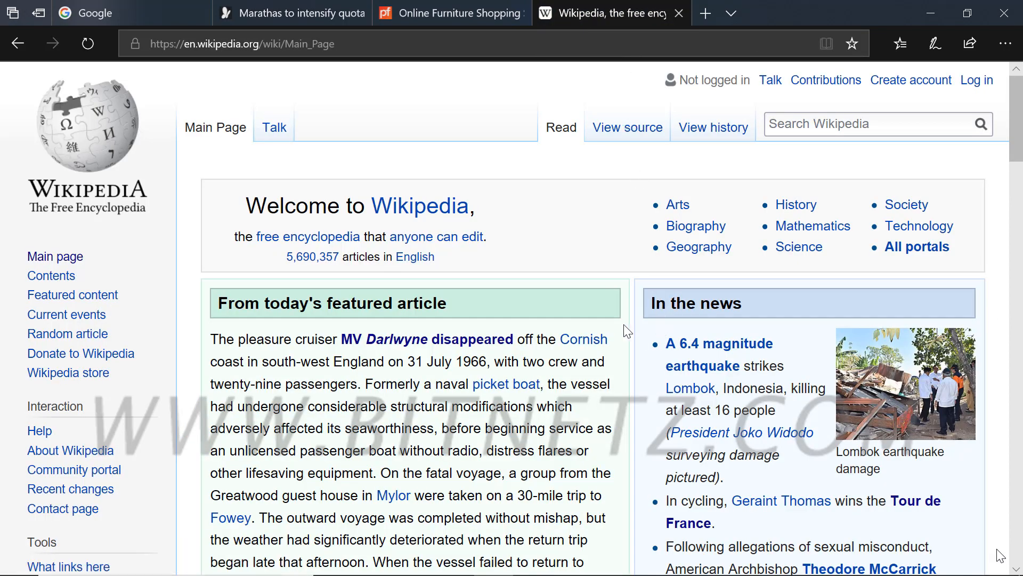
scroll(511, 381, down, 4)
scroll(511, 381, down, 5)
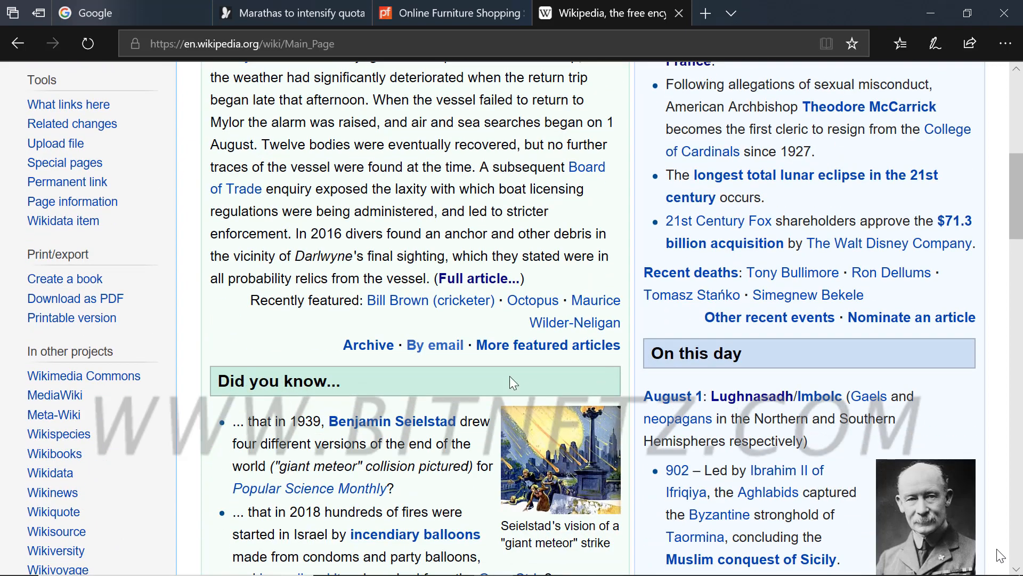
Step: Preview the printout of the Wikipedia main page and close the preview without printing
scroll(509, 375, up, 6)
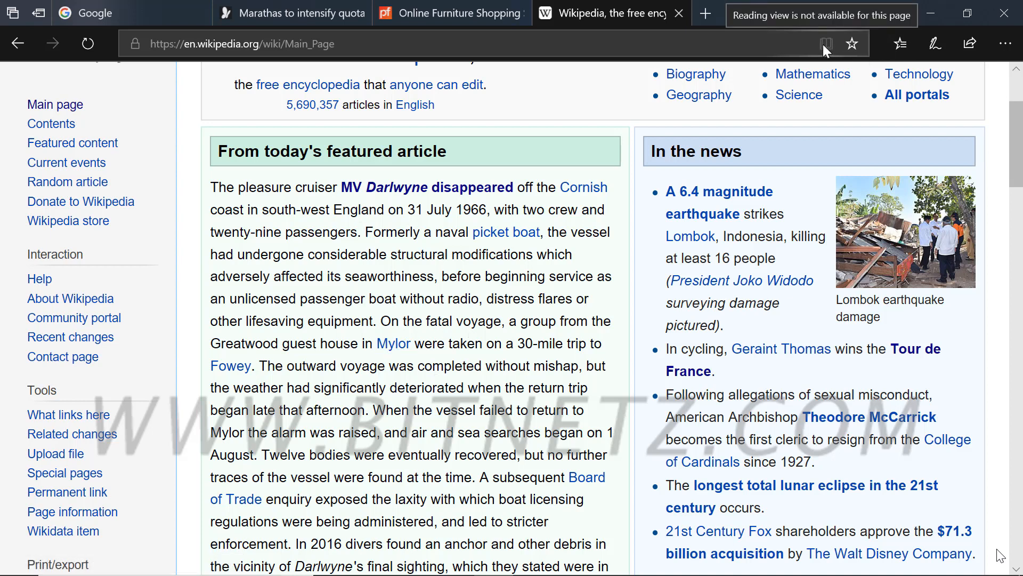
click(1006, 44)
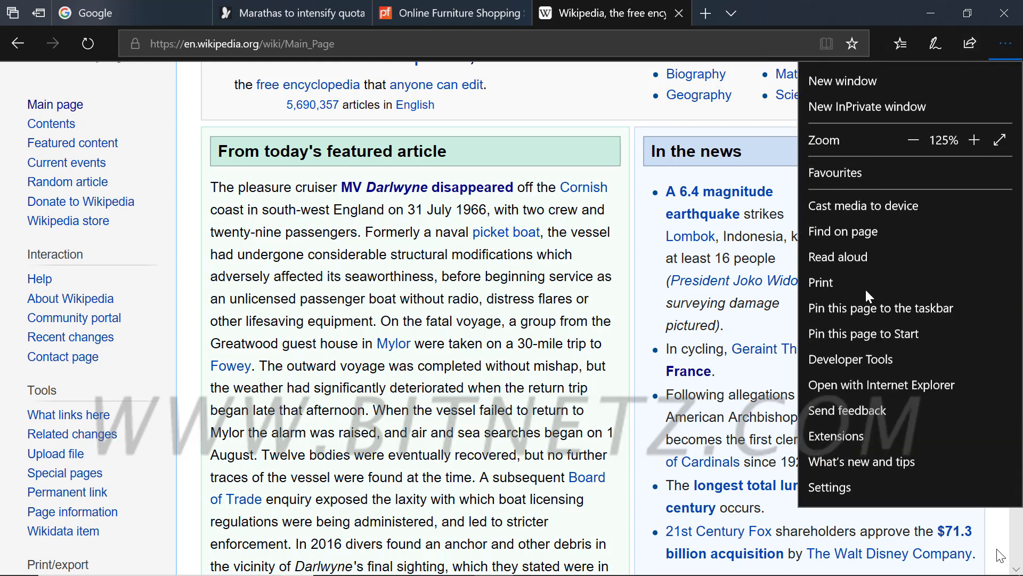
click(823, 282)
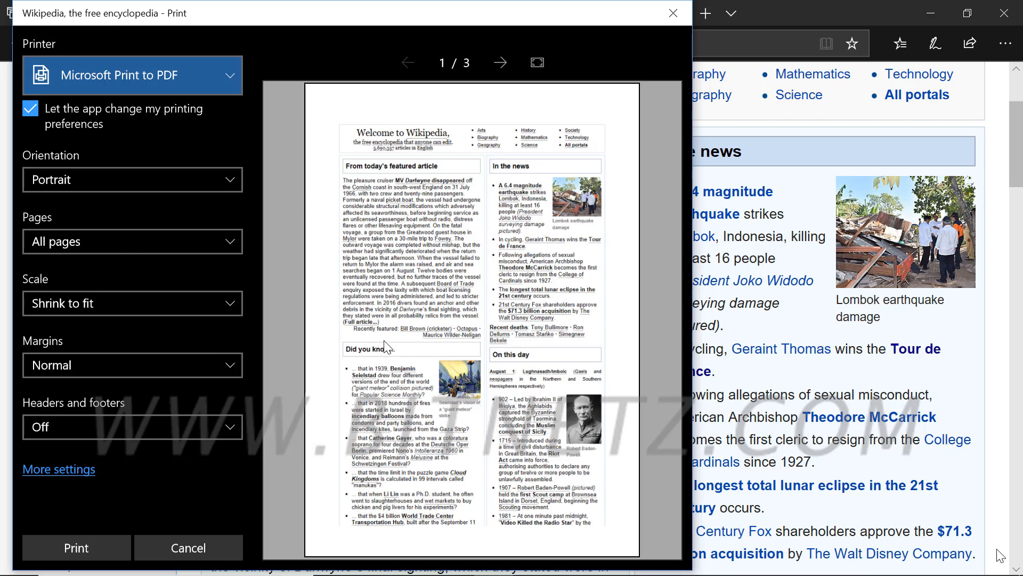
click(674, 10)
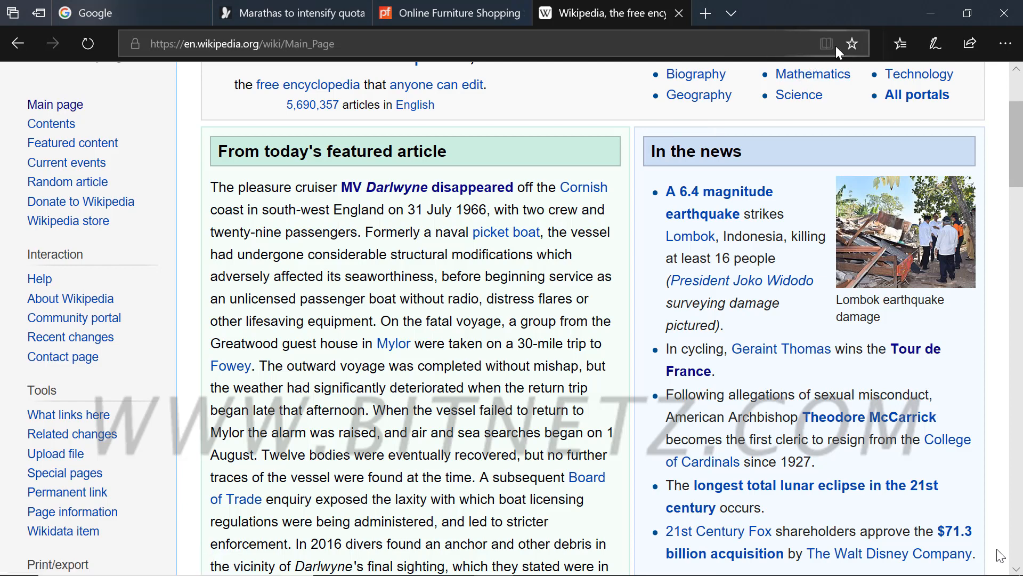
Step: Go back to the MSN article, switch to the Microsoft Store and find Translator For Microsoft Edge by searching for "tran"
click(456, 10)
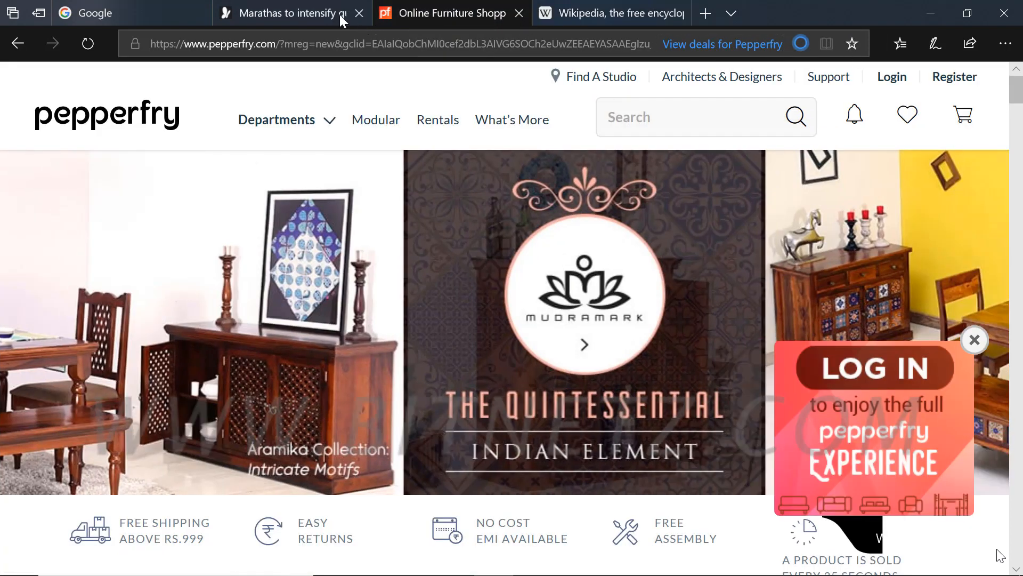
click(341, 19)
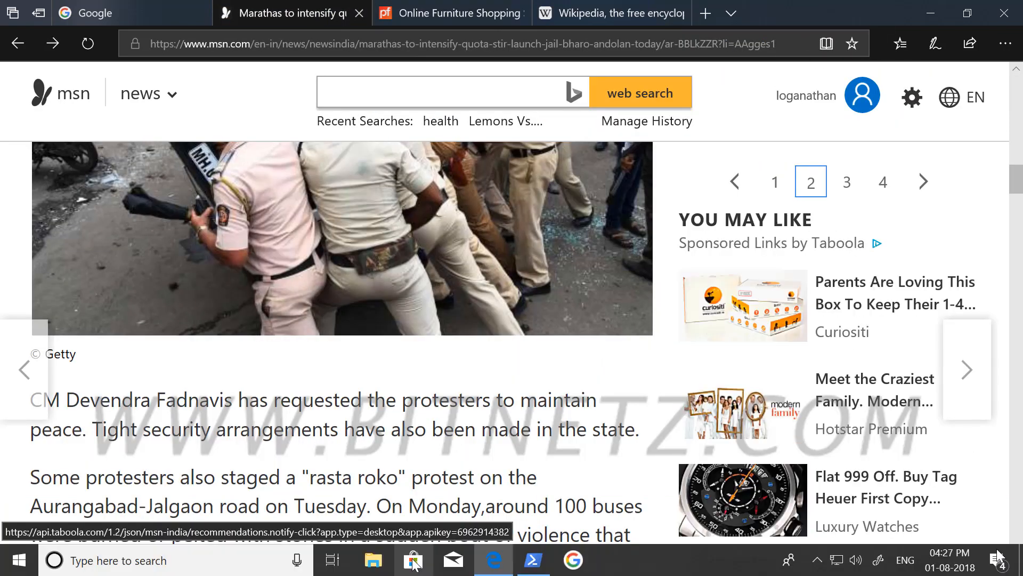
click(413, 561)
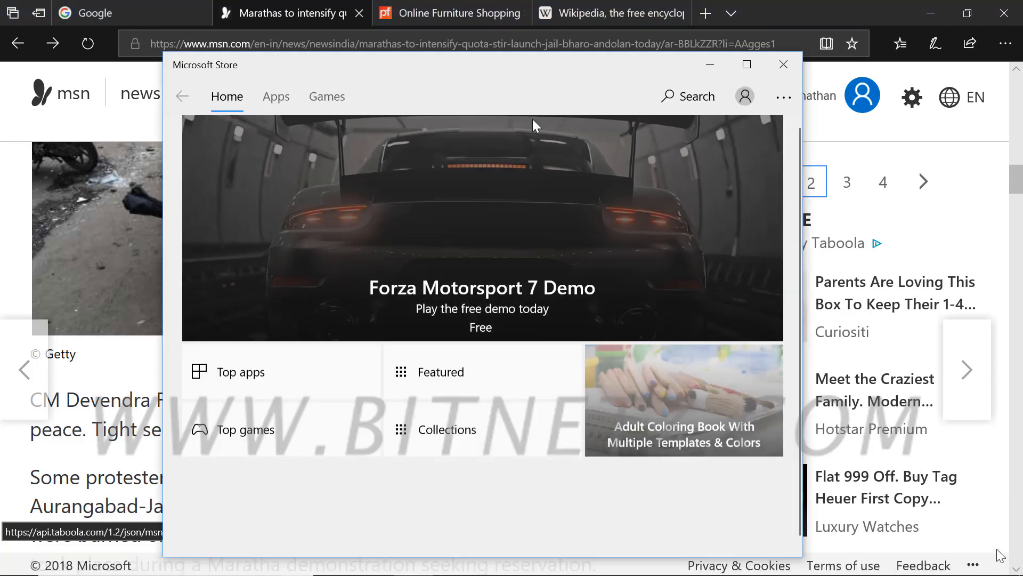
click(690, 96)
text(tran)
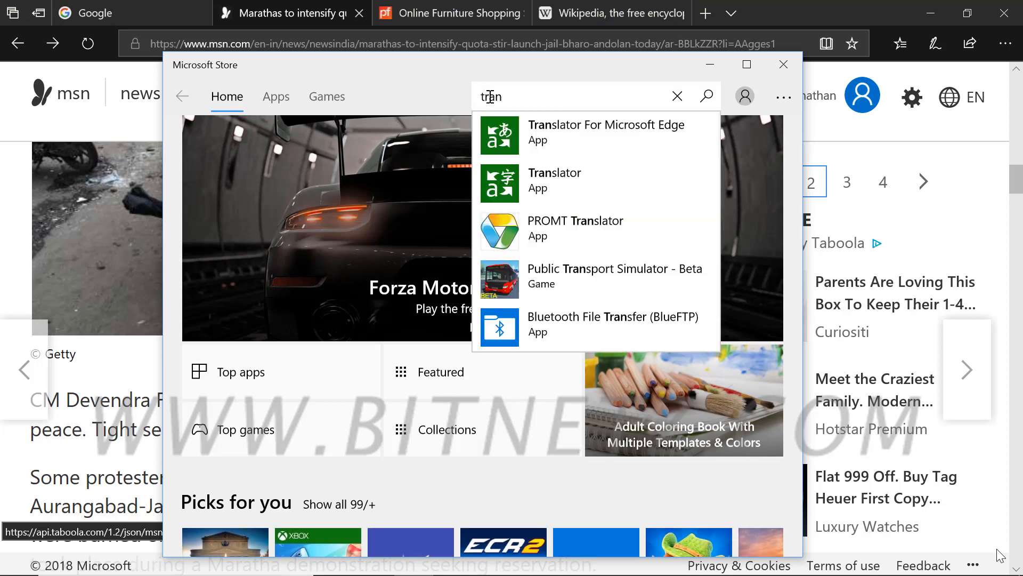
click(645, 126)
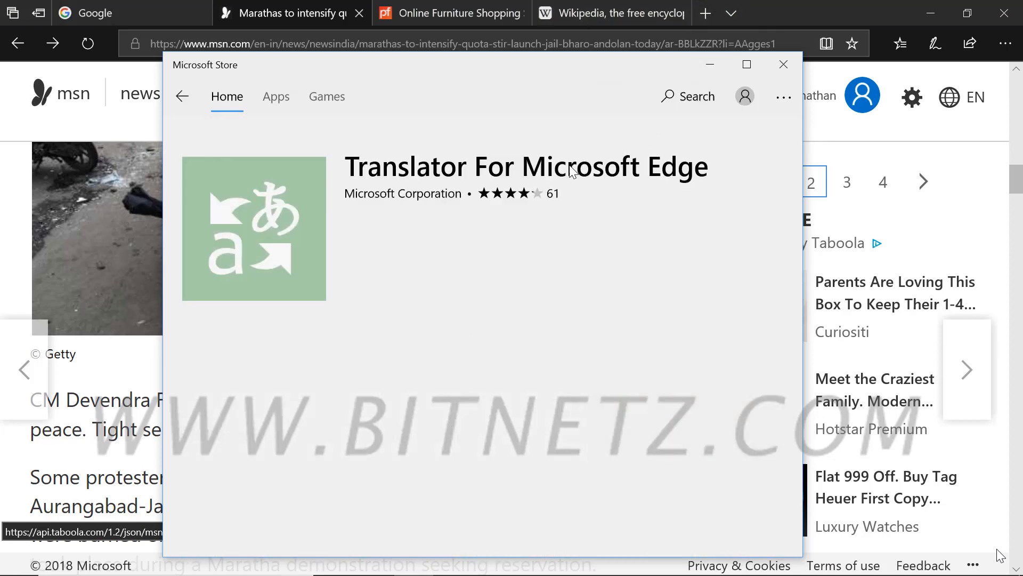
Step: Install Translator For Microsoft Edge, launch it and turn the extension on in Edge
click(376, 257)
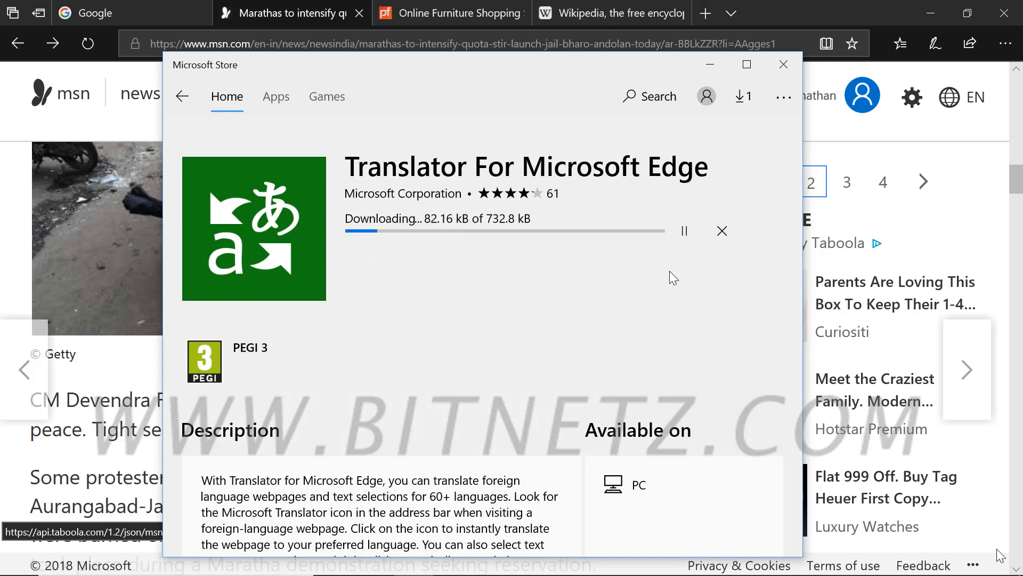
click(394, 250)
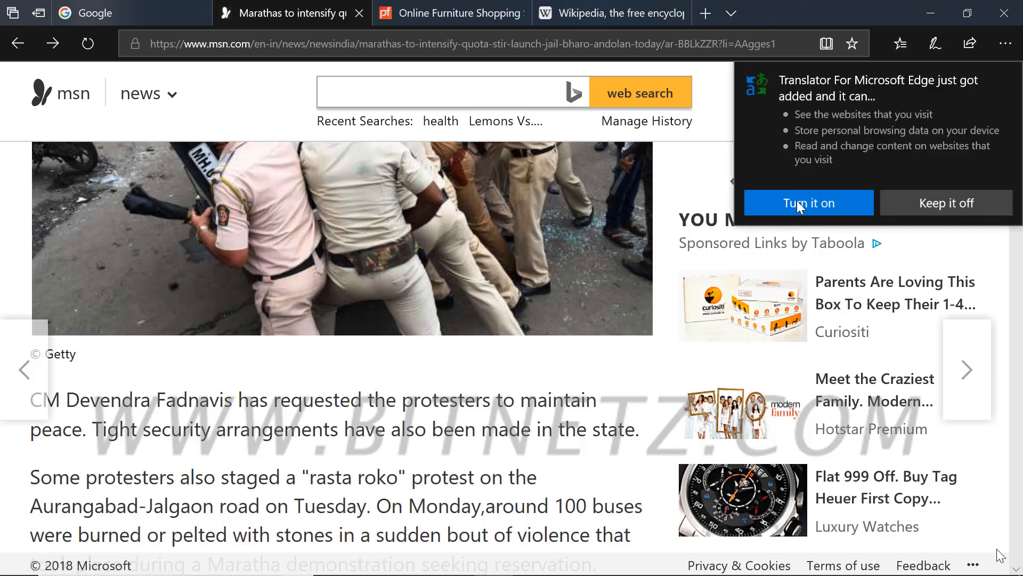
click(797, 205)
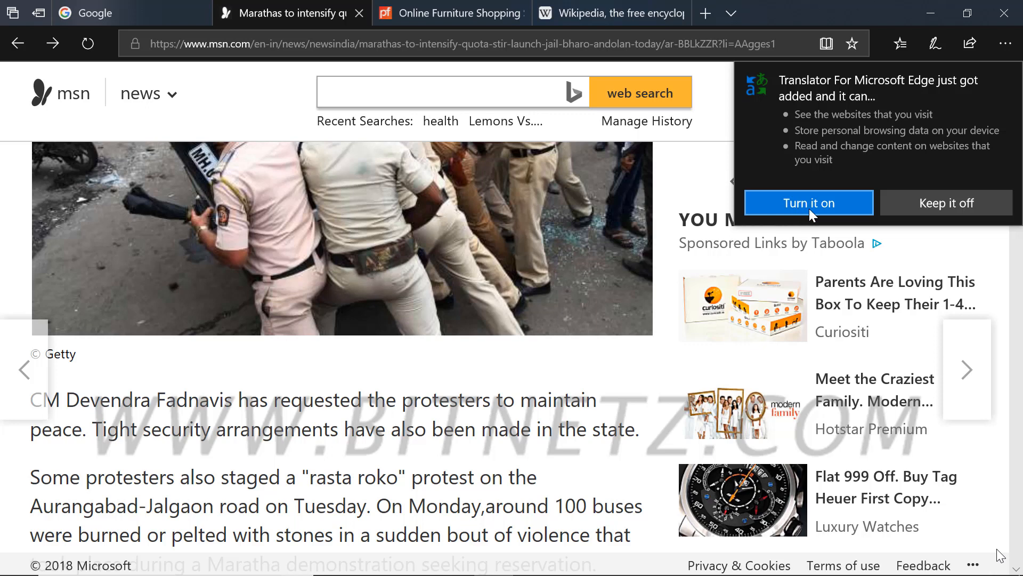
click(824, 204)
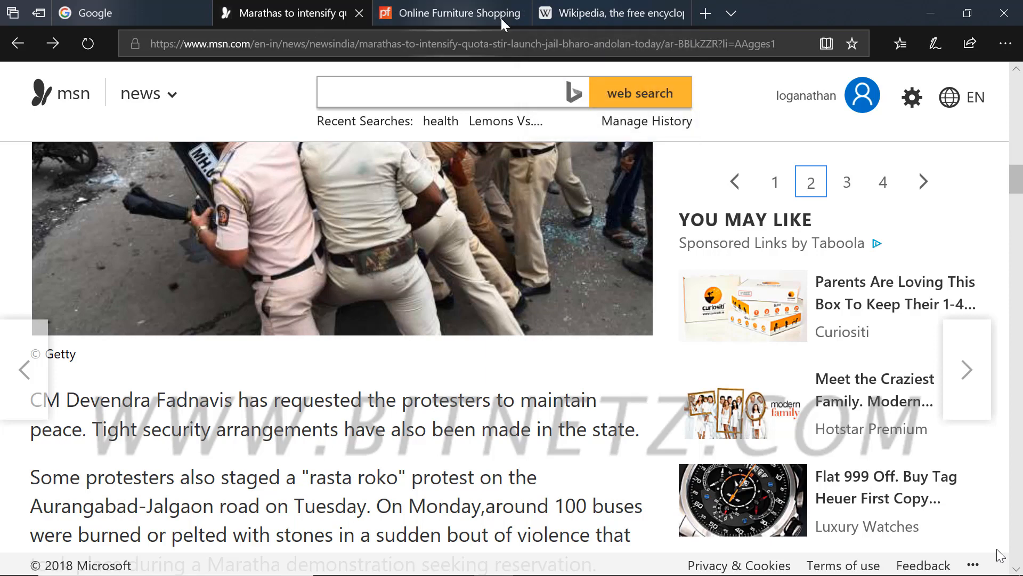
Step: Switch to the open Wikipedia page and reload it so the new extension applies
scroll(443, 265, down, 3)
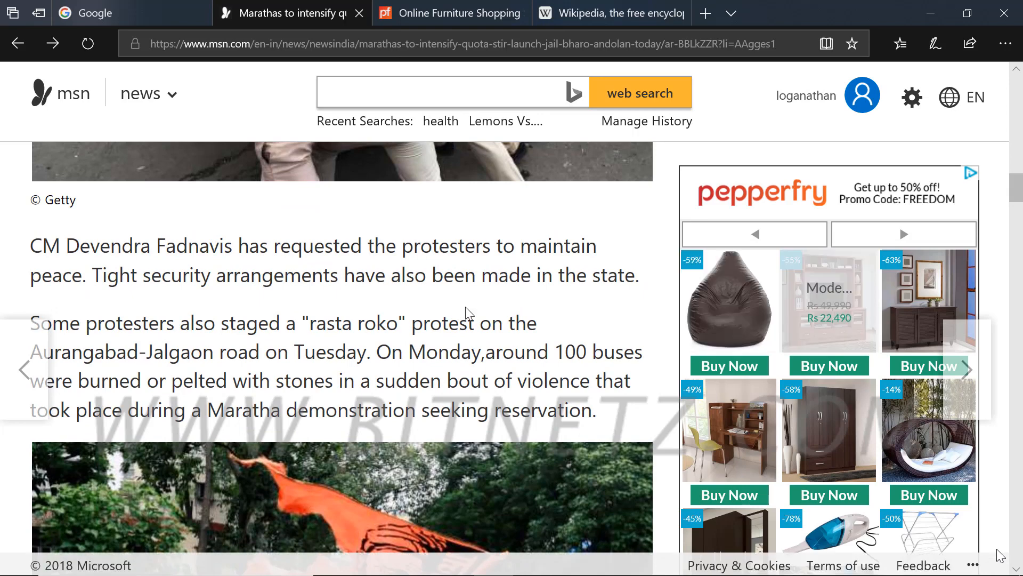
click(613, 13)
click(88, 44)
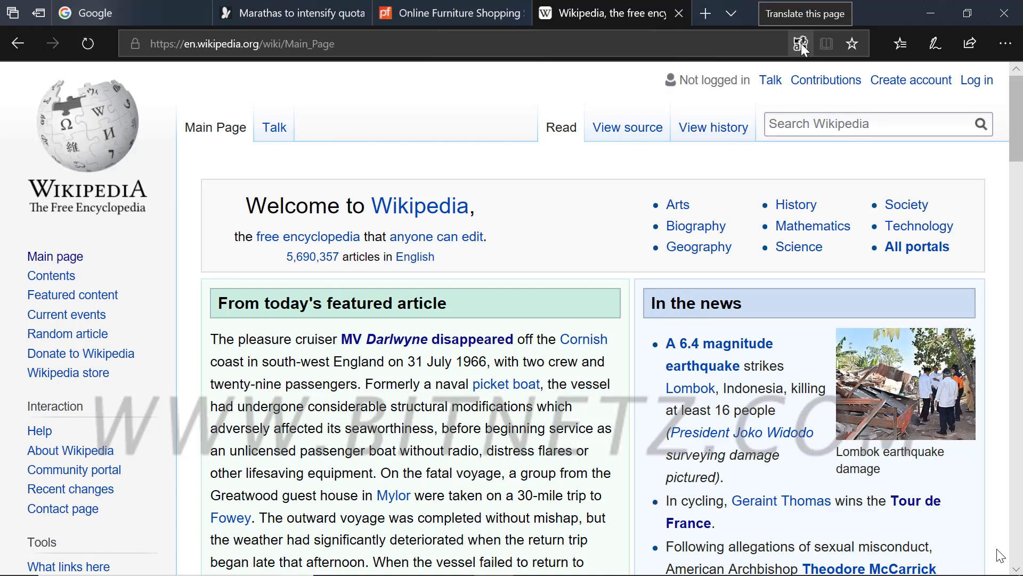
Step: Translate the Wikipedia main page from English to Tamil with the Translator extension
click(801, 43)
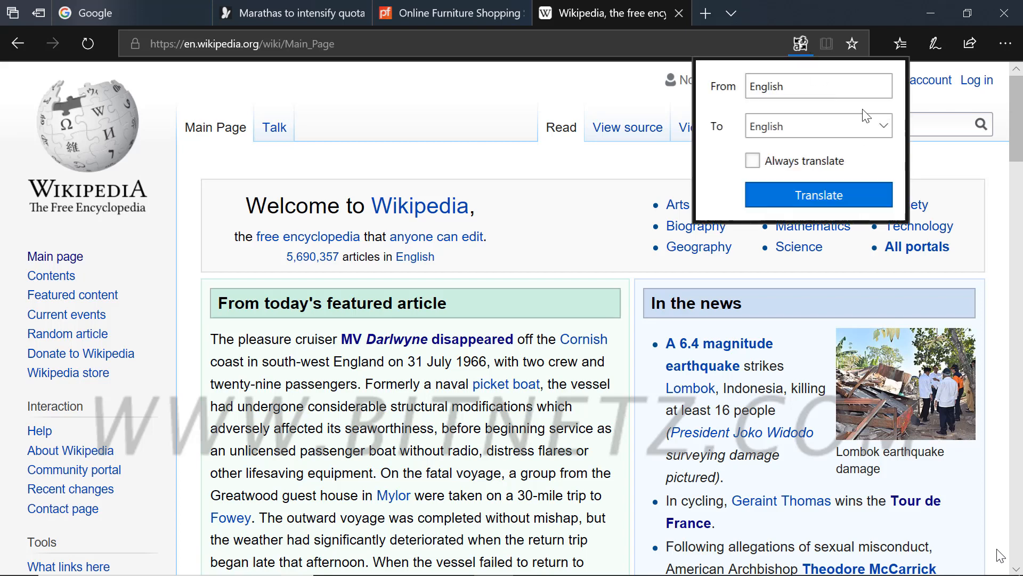
click(883, 124)
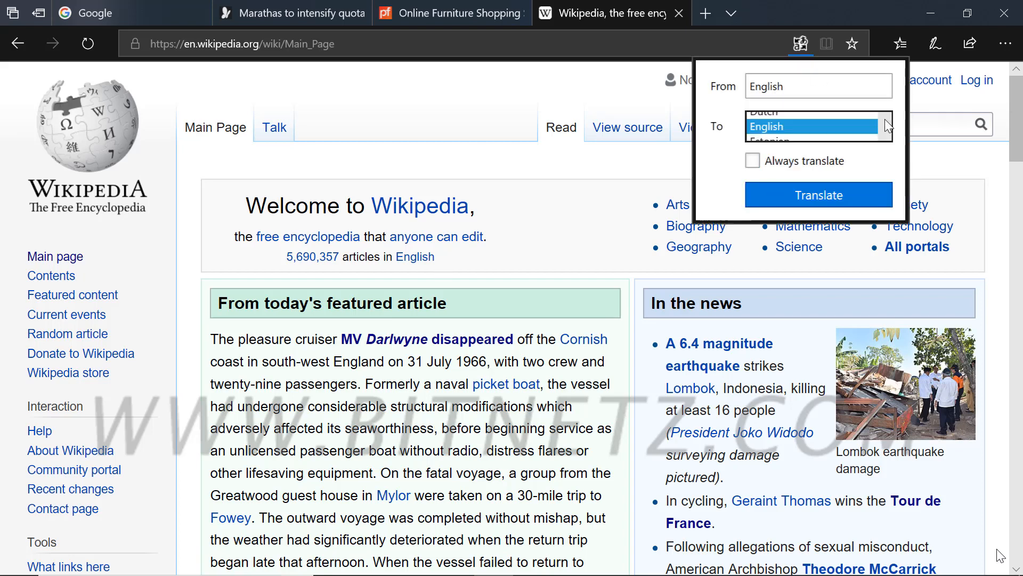
scroll(848, 152, down, 3)
scroll(848, 156, down, 9)
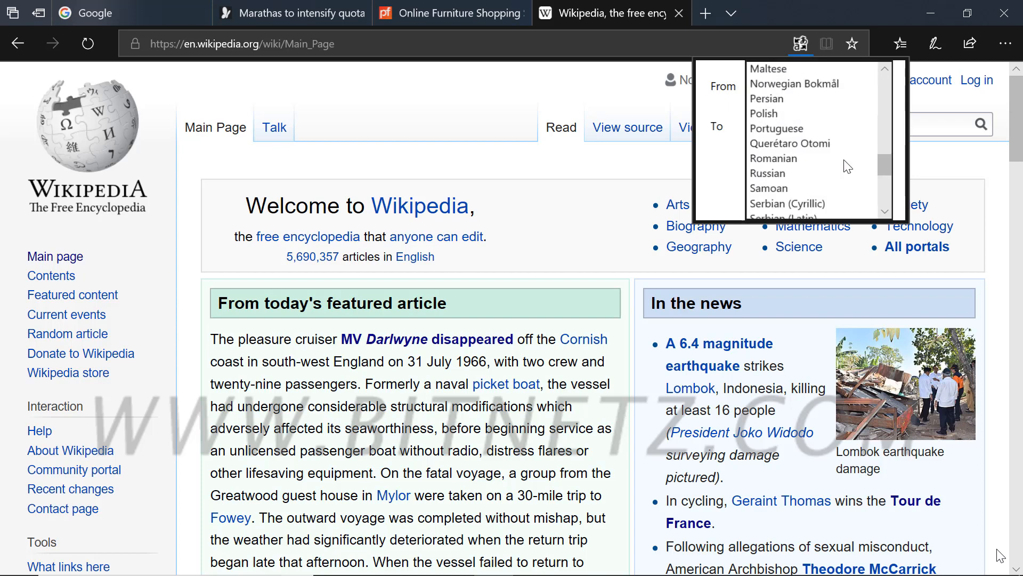
scroll(848, 167, down, 3)
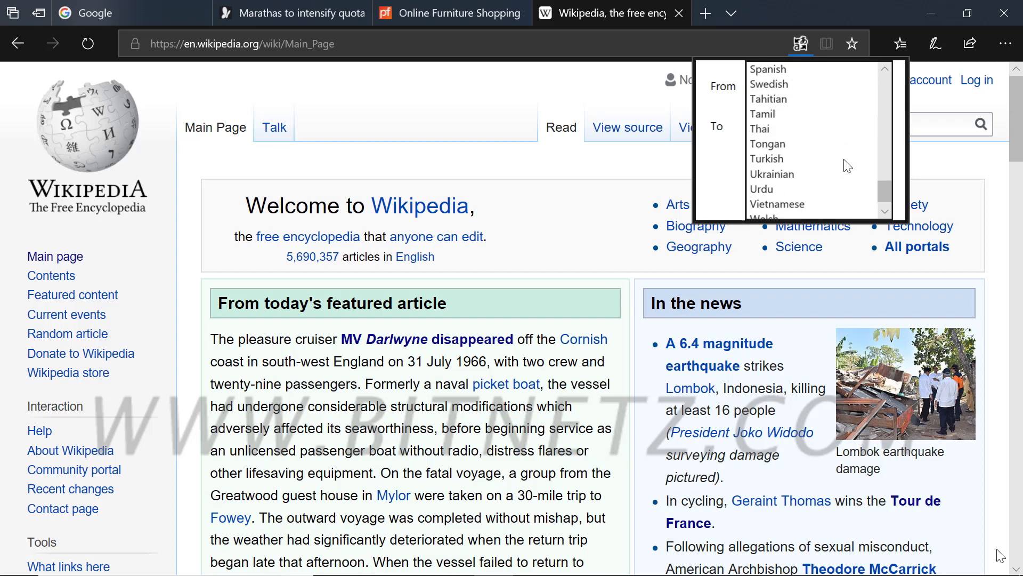
click(767, 87)
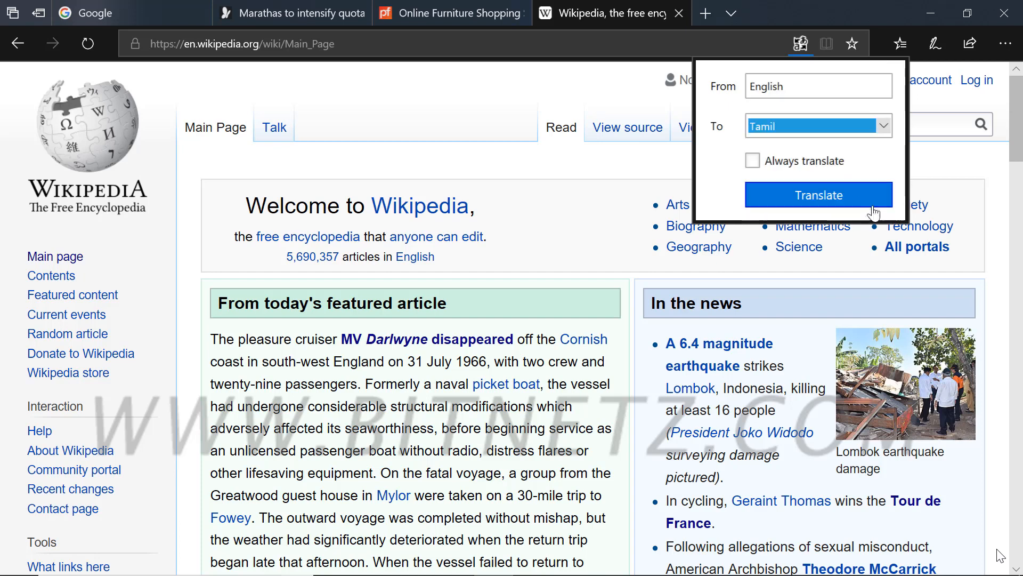
click(815, 195)
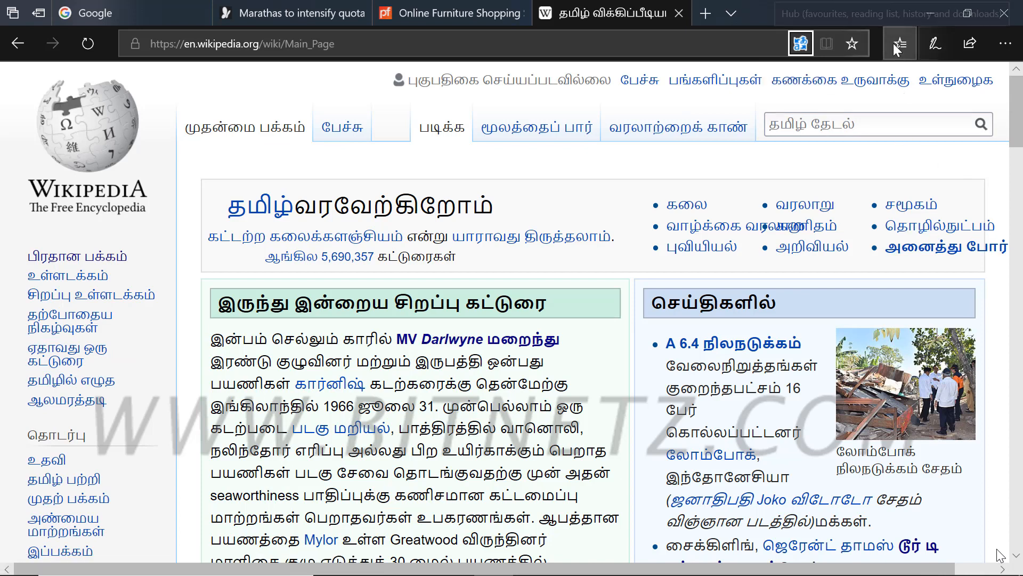
Step: Restore the Wikipedia page to its original language and look through the translator's list of target languages
click(800, 44)
click(788, 119)
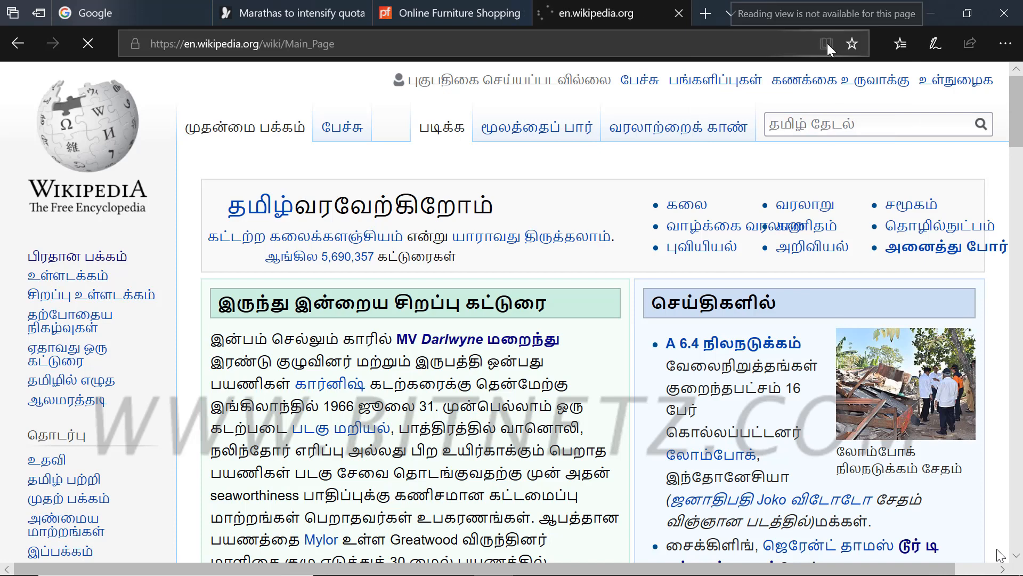
click(865, 127)
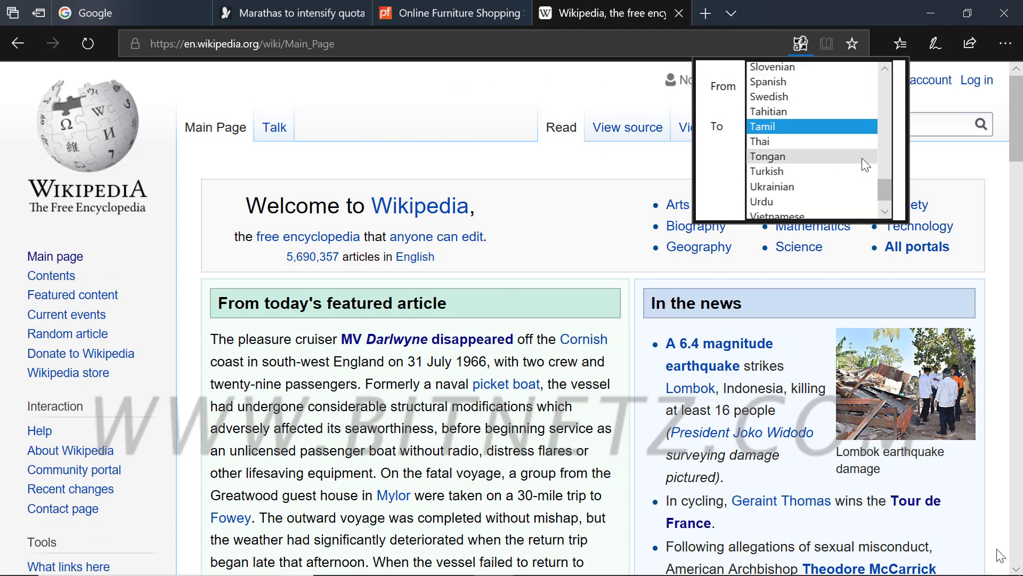
scroll(862, 160, down, 1)
scroll(866, 165, up, 2)
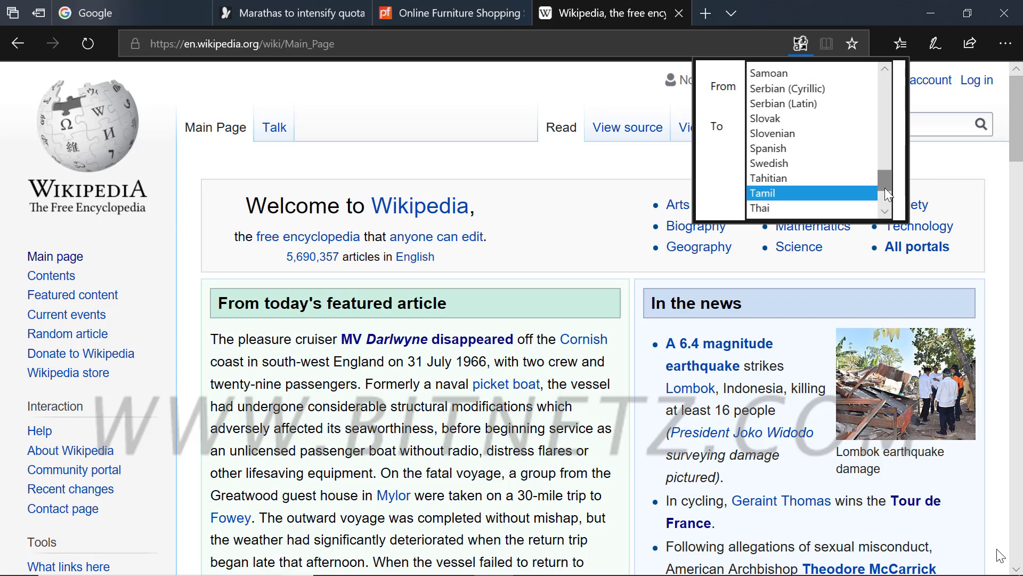
drag(885, 189, 899, 98)
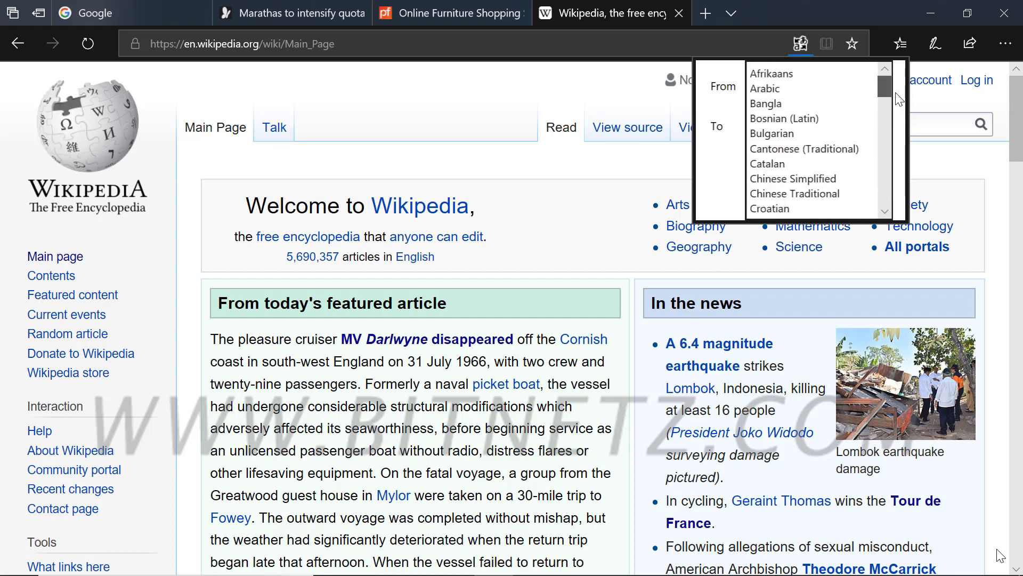
drag(899, 99, 891, 201)
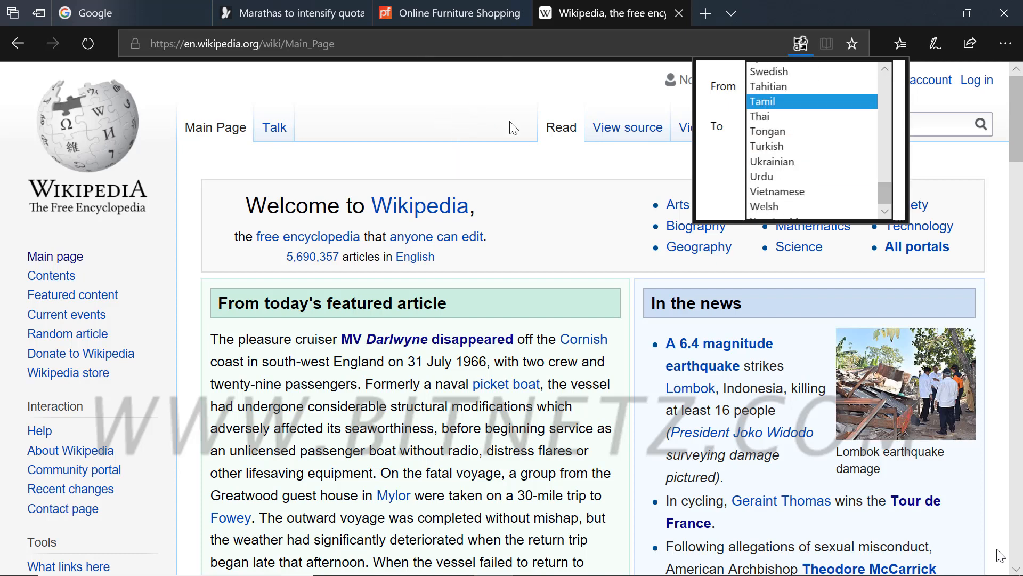
Step: Translate the open MSN article from English to Tamil with Always translate enabled
click(302, 13)
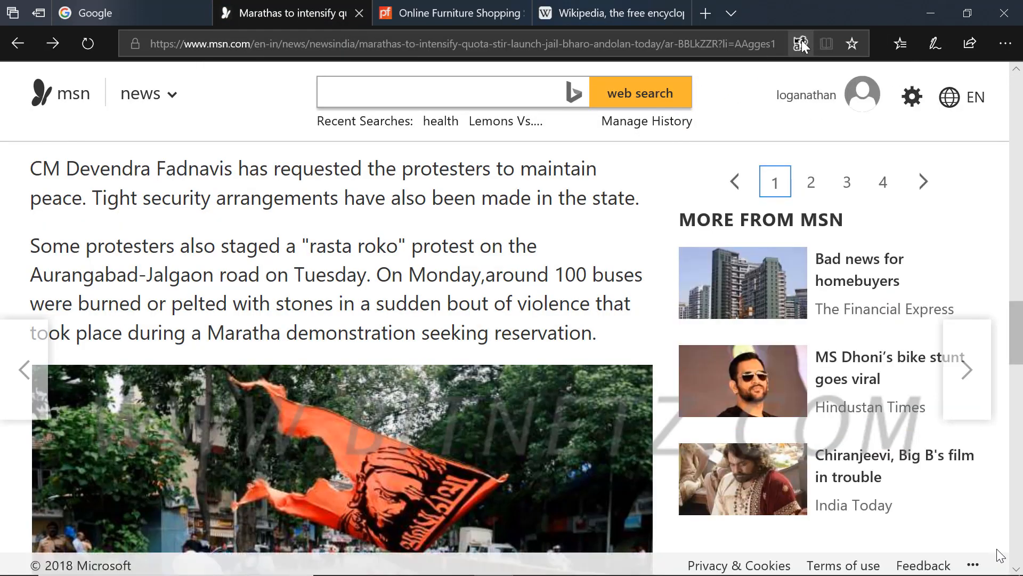
click(801, 43)
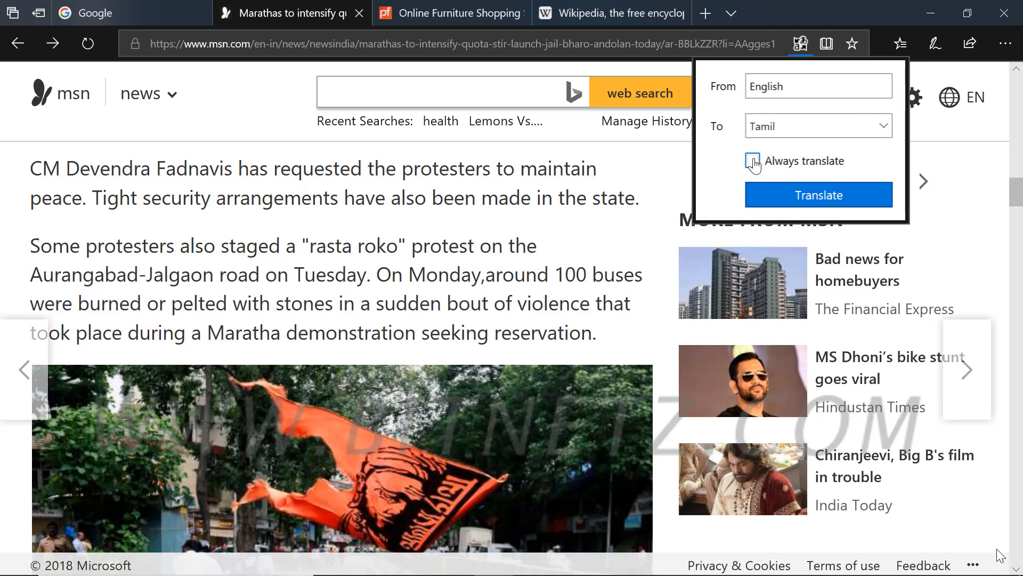
drag(753, 164, 794, 166)
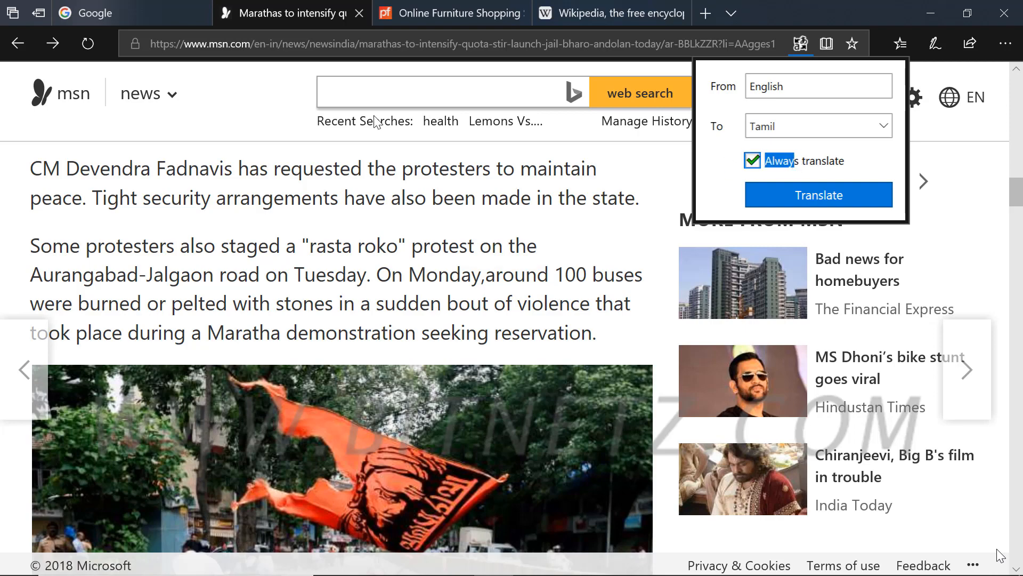
click(804, 207)
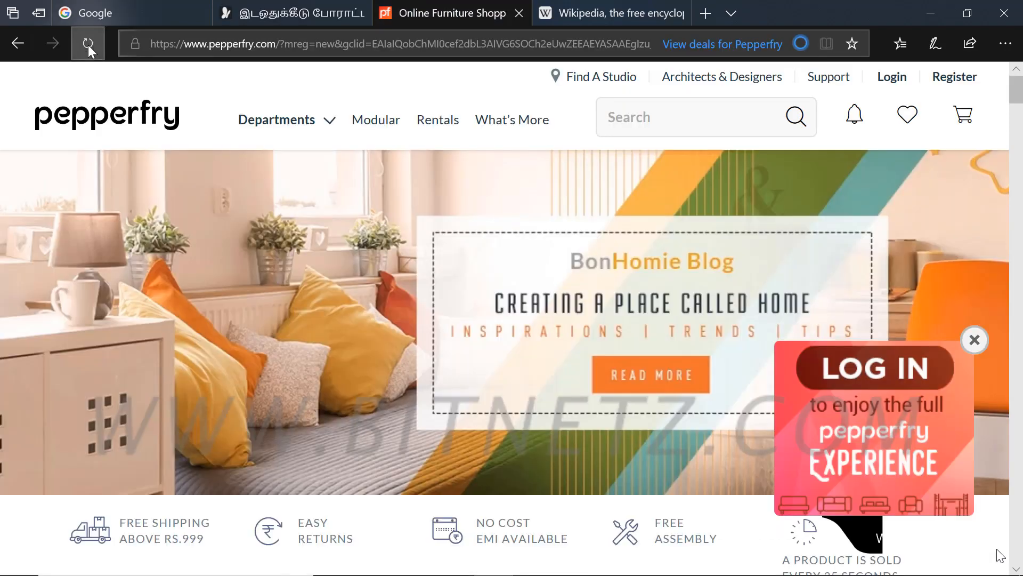
Step: Reload the open Pepperfry page so automatic translation applies, and look through its content
click(88, 46)
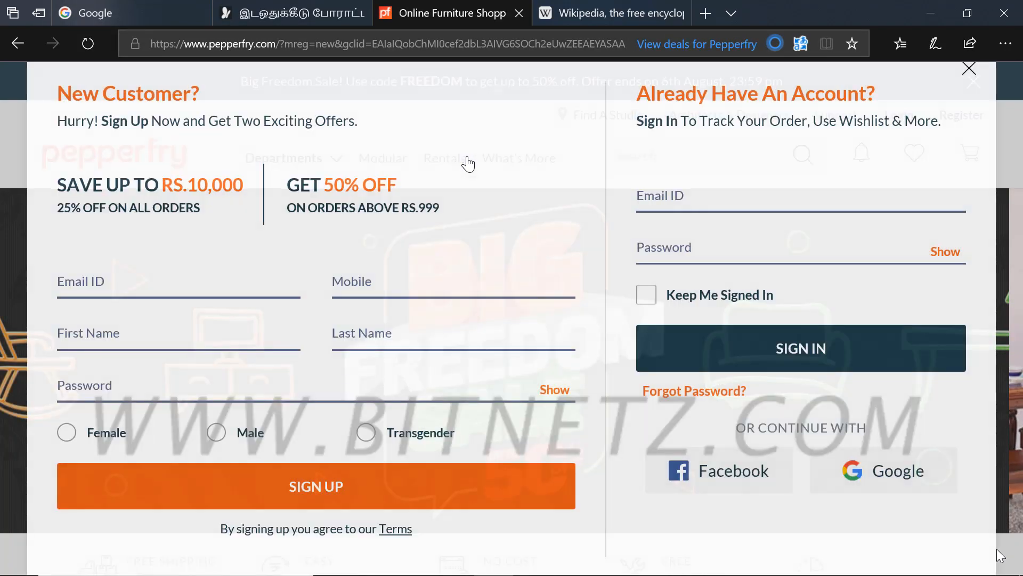
scroll(735, 161, down, 10)
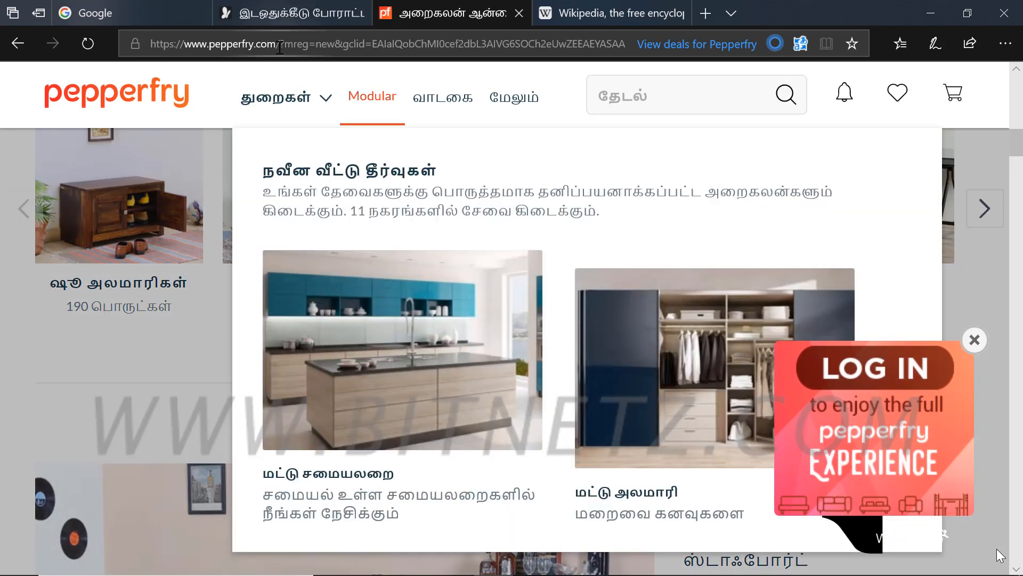
Step: Show the browser's list of installed and suggested extensions
click(407, 44)
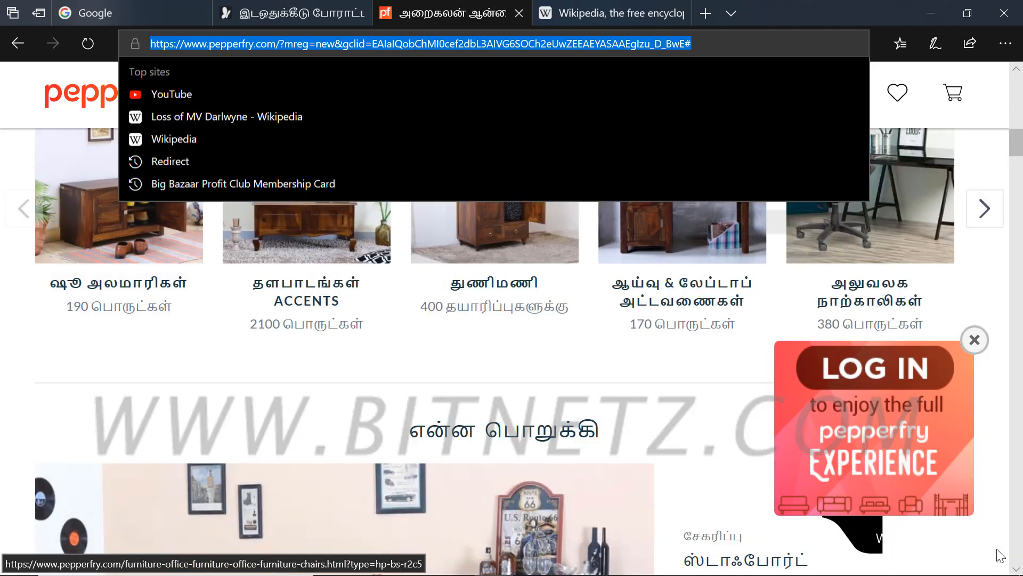
click(1010, 49)
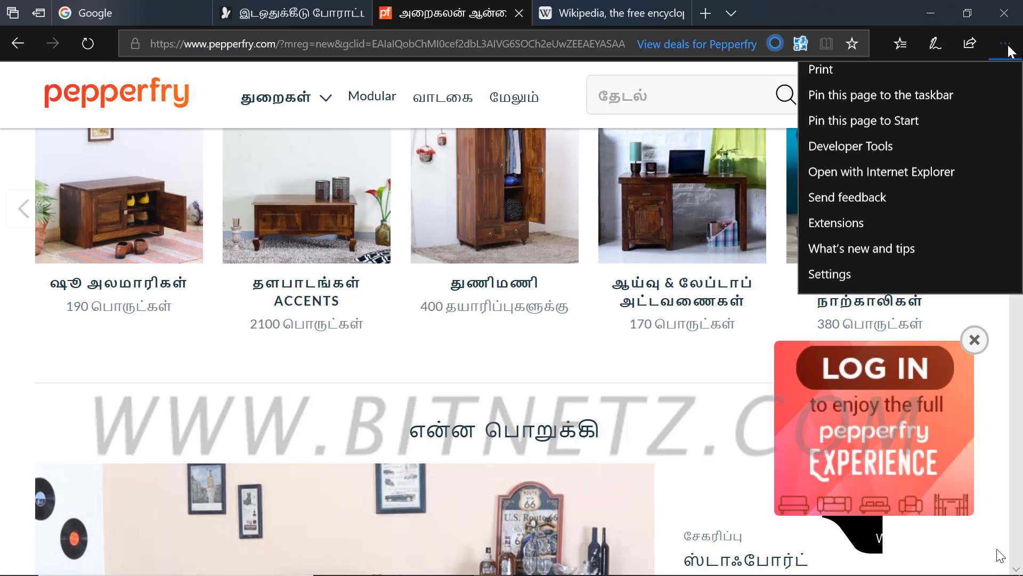
click(850, 436)
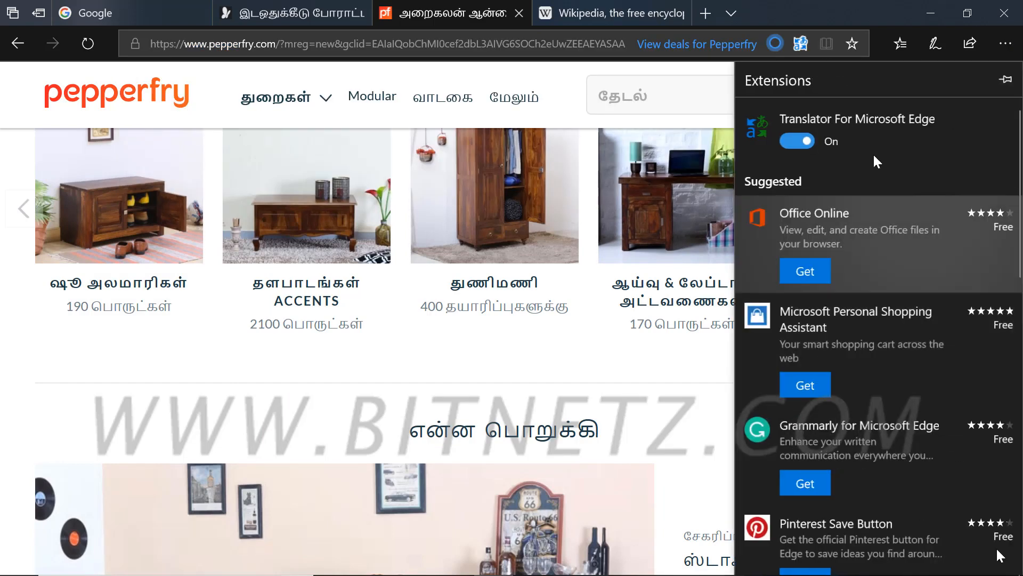
Step: Turn off the Translator For Microsoft Edge extension and switch to the Wikipedia page
click(784, 140)
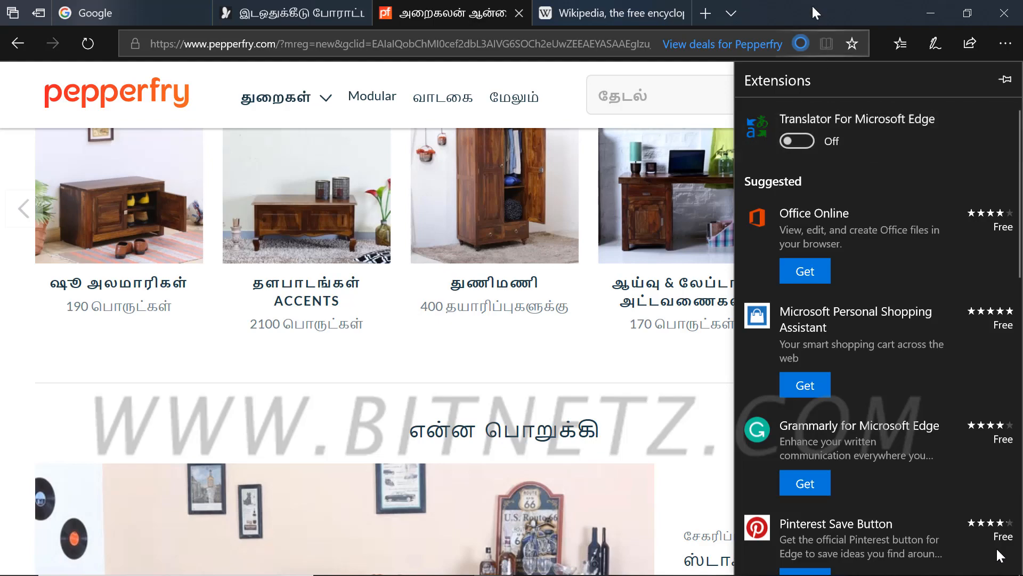
key(ctrl+Tab)
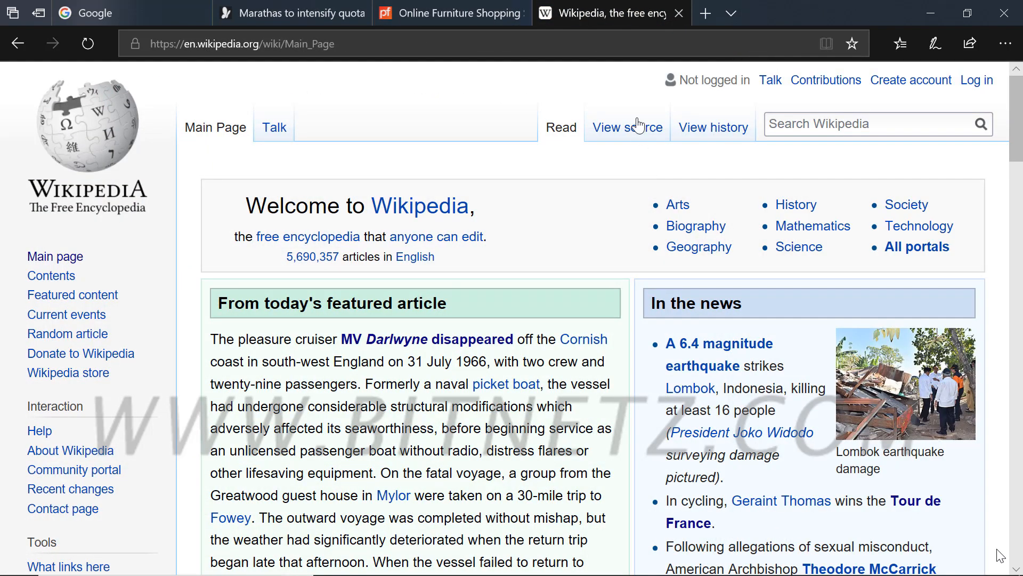
Step: Show the previews of all open tabs to switch to the MSN Marathas article, and hide the previews again
mouse_move(450, 10)
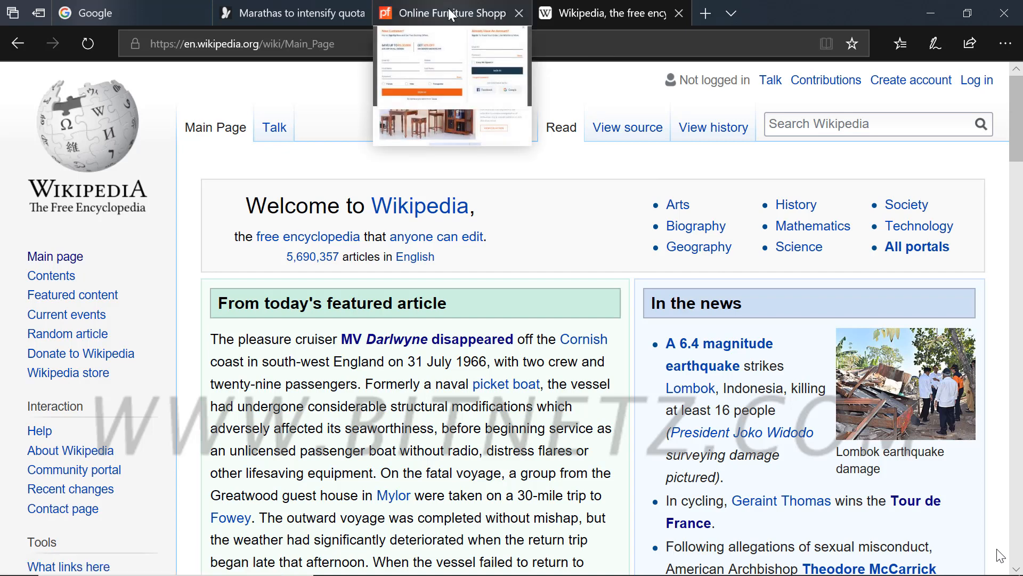
mouse_move(322, 18)
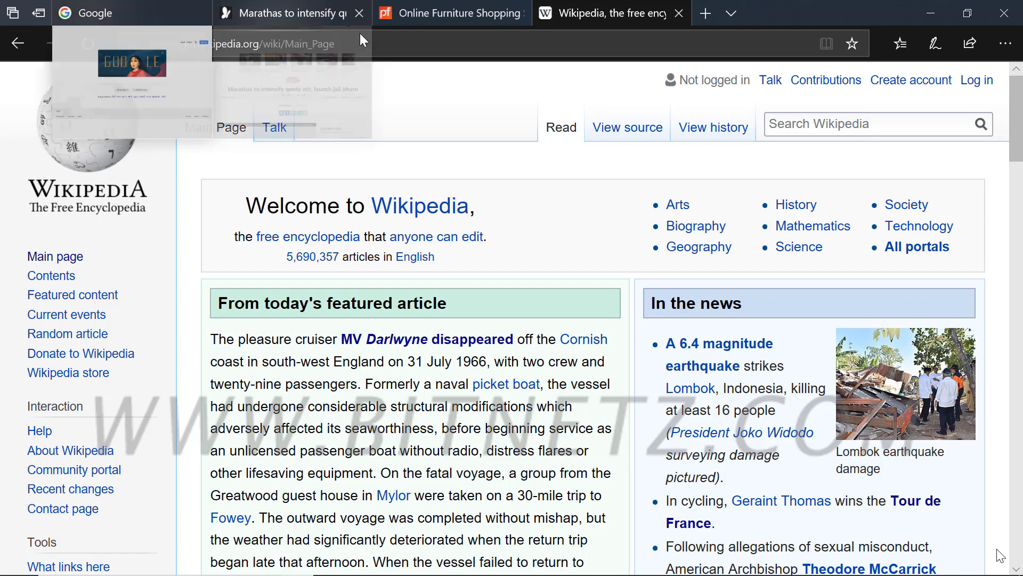
click(730, 14)
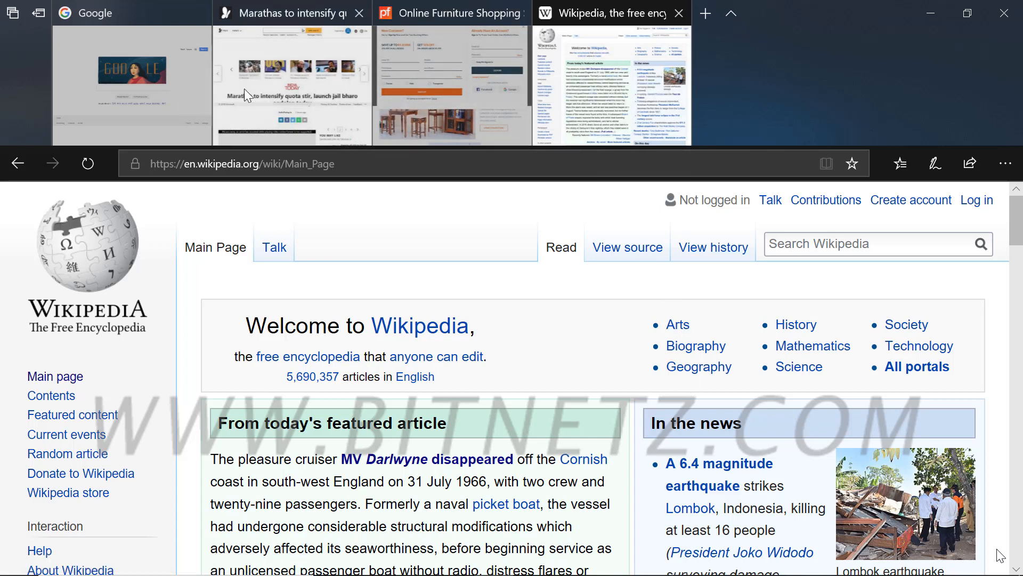
click(272, 93)
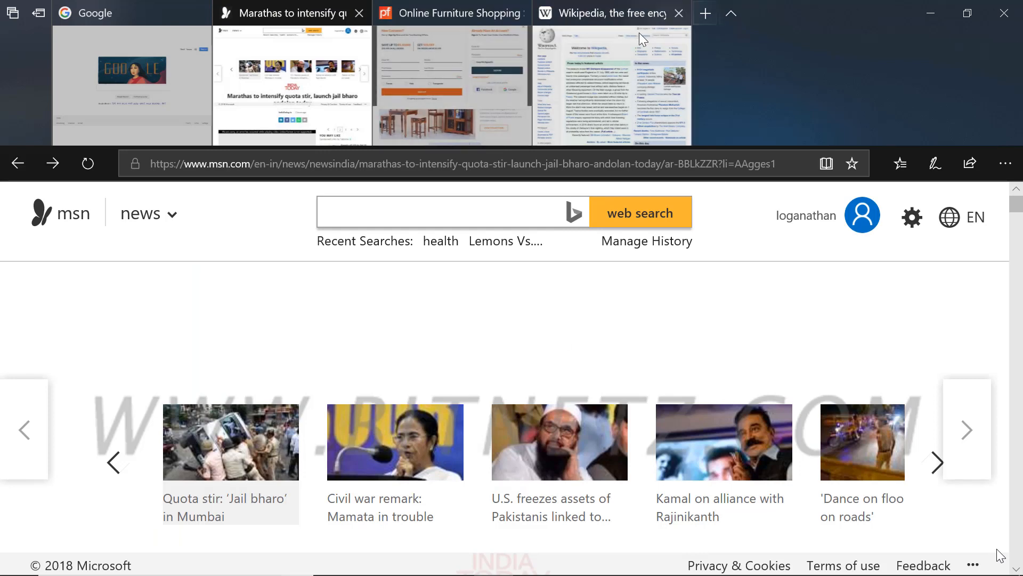
click(733, 14)
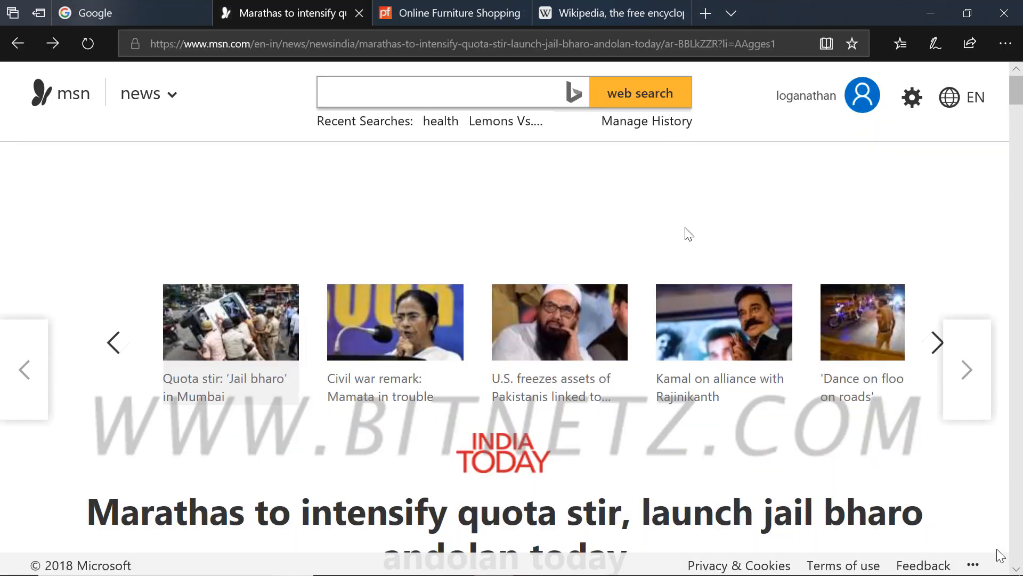